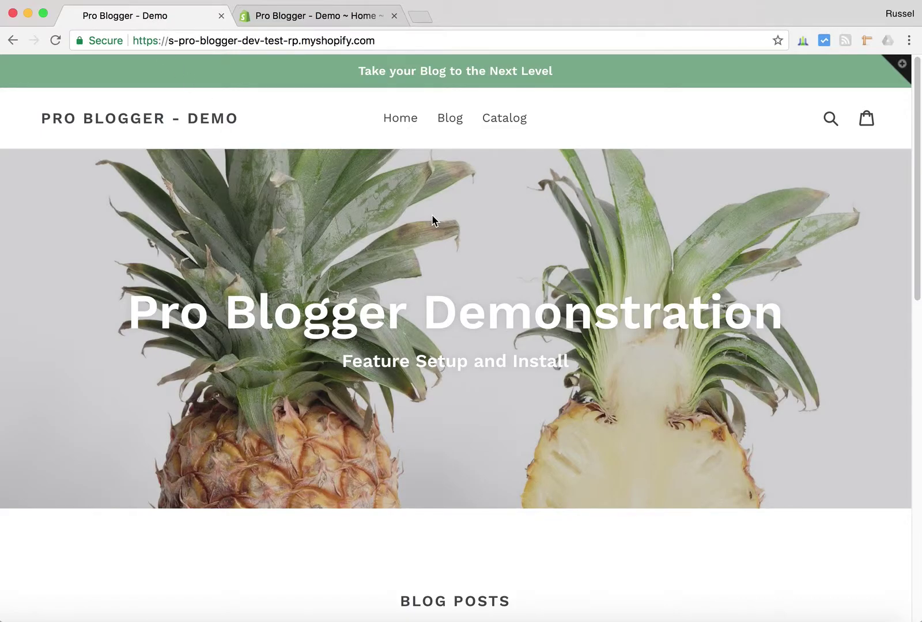
Step: Open the Calypso Mango product from the store catalog and review its page layout
left_click(509, 121)
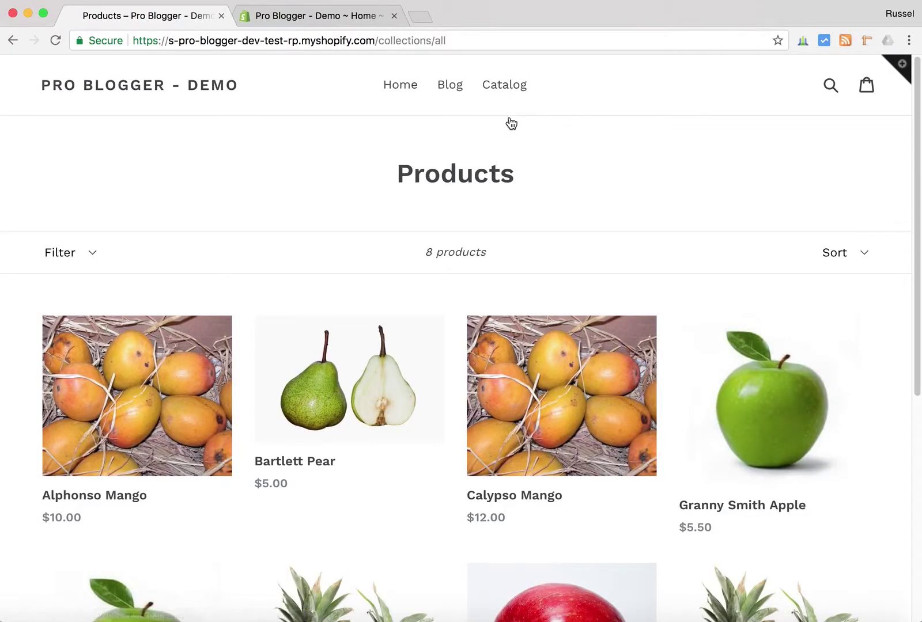
left_click(531, 405)
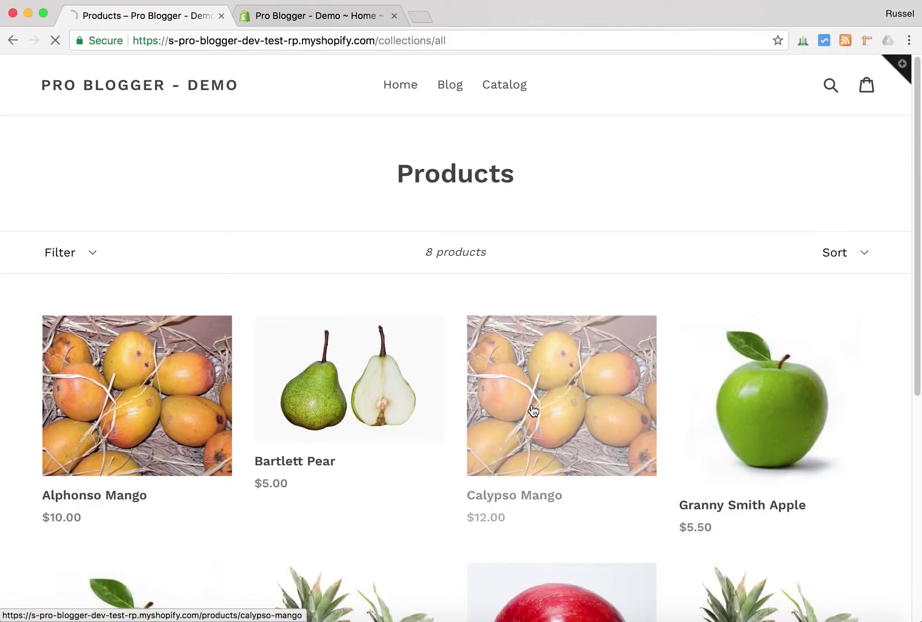
scroll(531, 360, "down", 5)
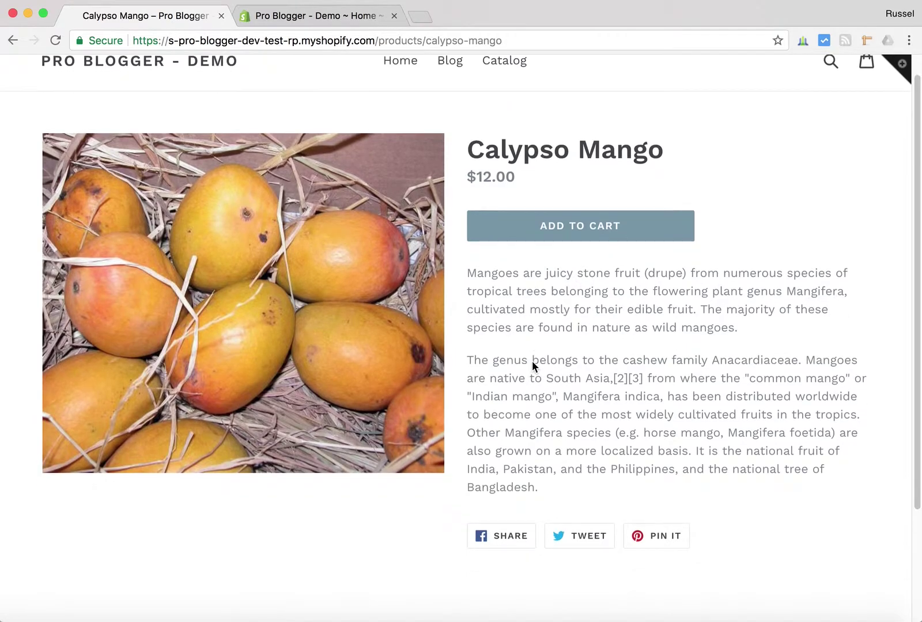
scroll(532, 361, "up", 5)
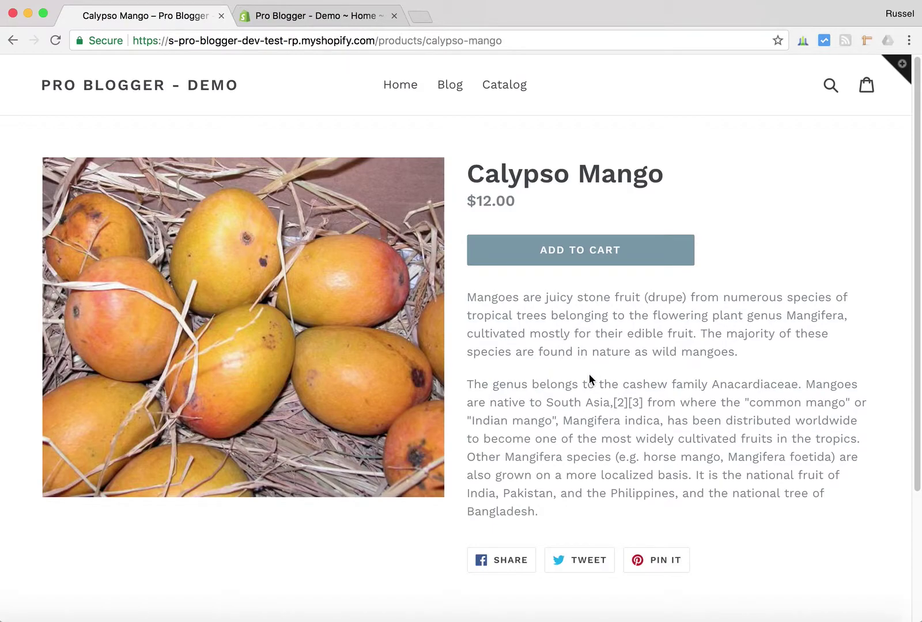
Step: Switch to the Shopify admin and open the installed Pro Blogger (UAT) app
left_click(310, 17)
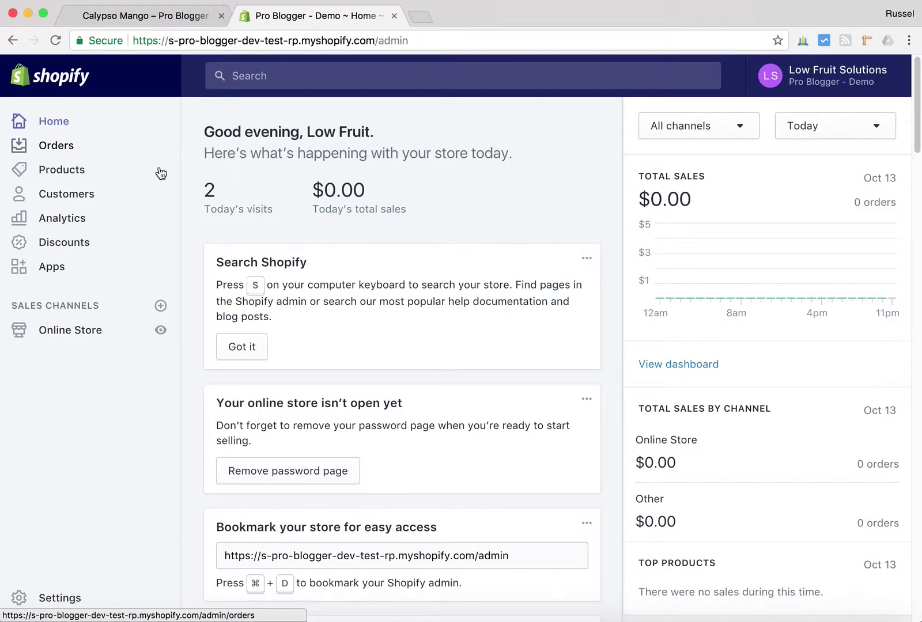
left_click(45, 268)
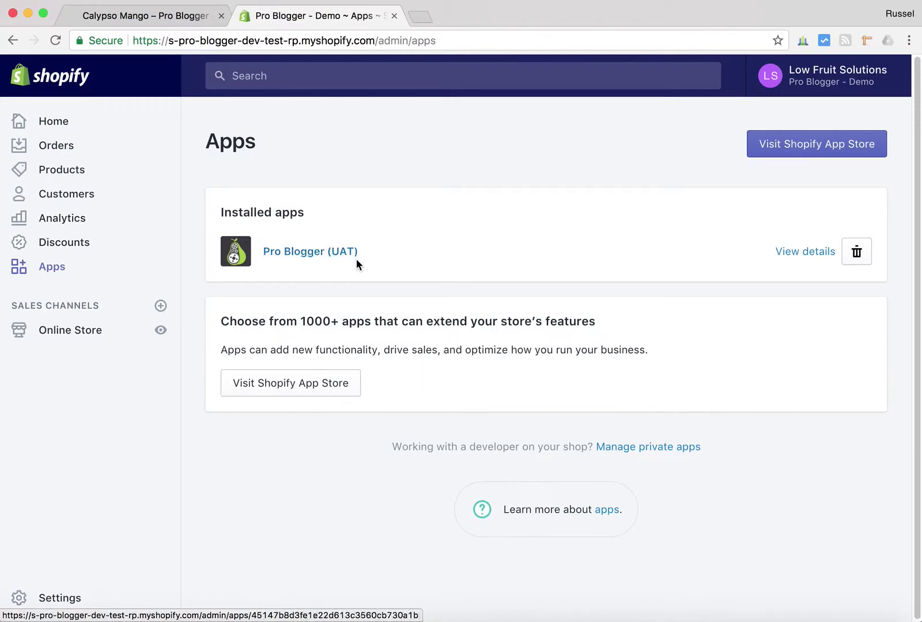
left_click(312, 253)
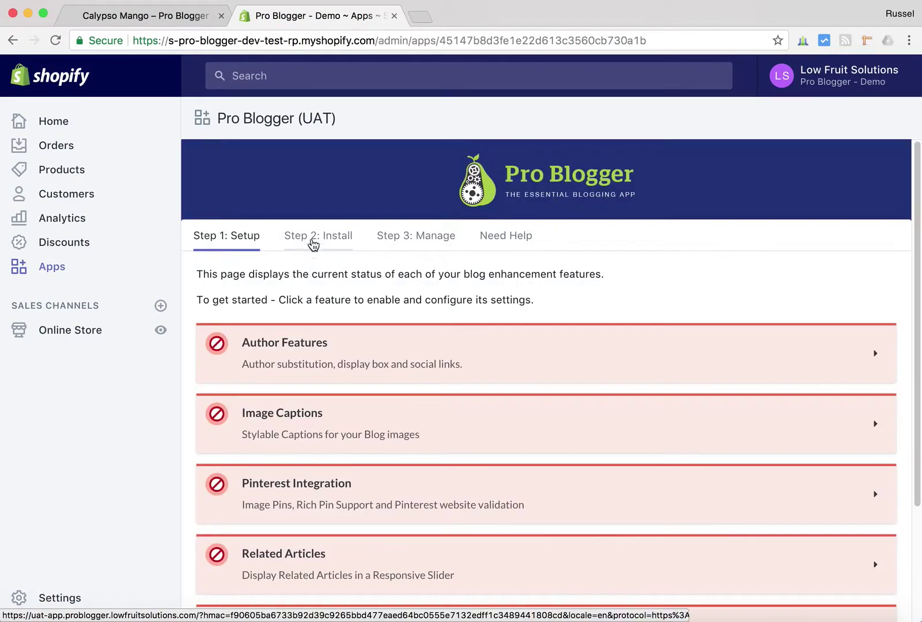
Step: Enable the Related Product Articles feature in the app's setup and save its settings
scroll(308, 272, "down", 5)
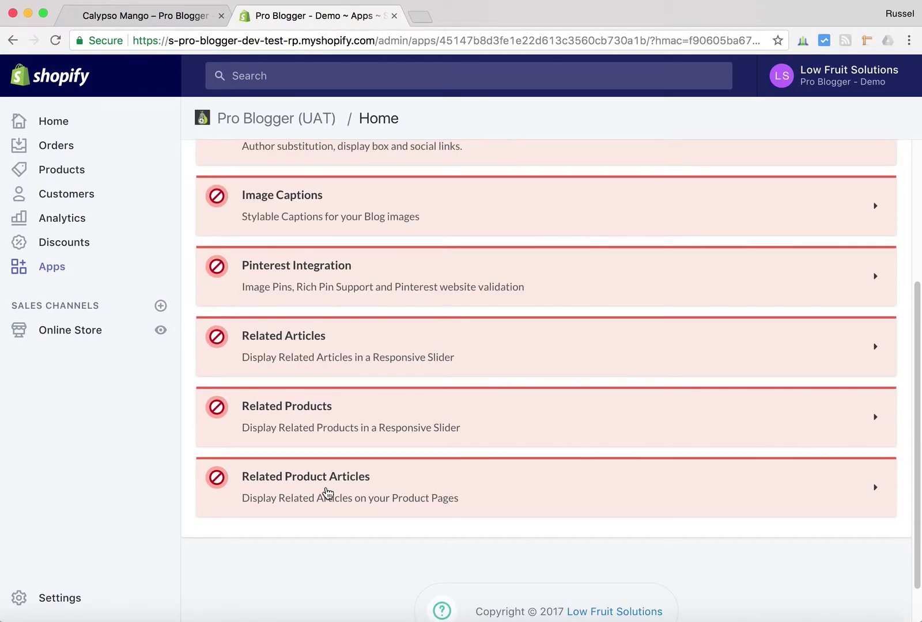
left_click(876, 490)
scroll(809, 482, "down", 7)
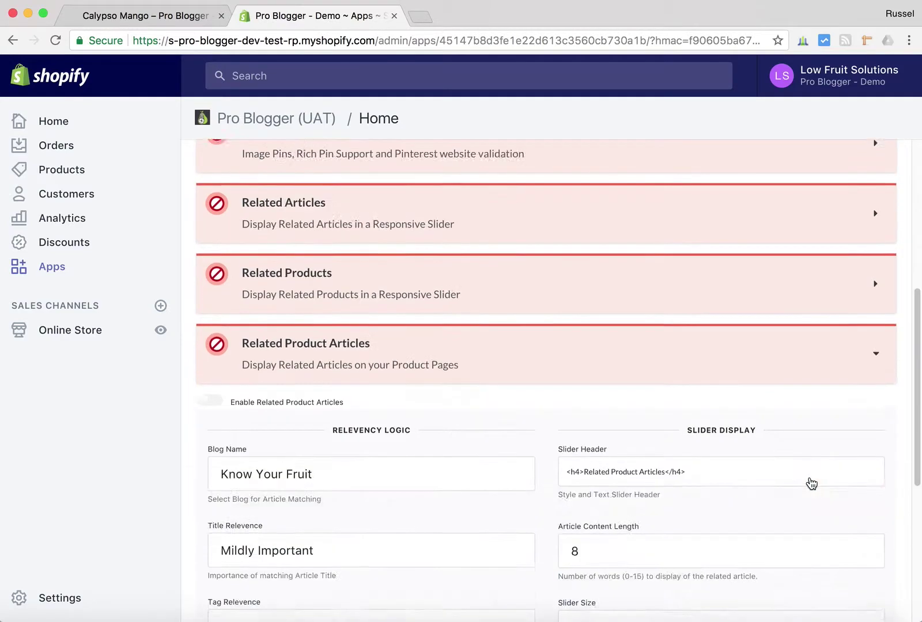
left_click(211, 149)
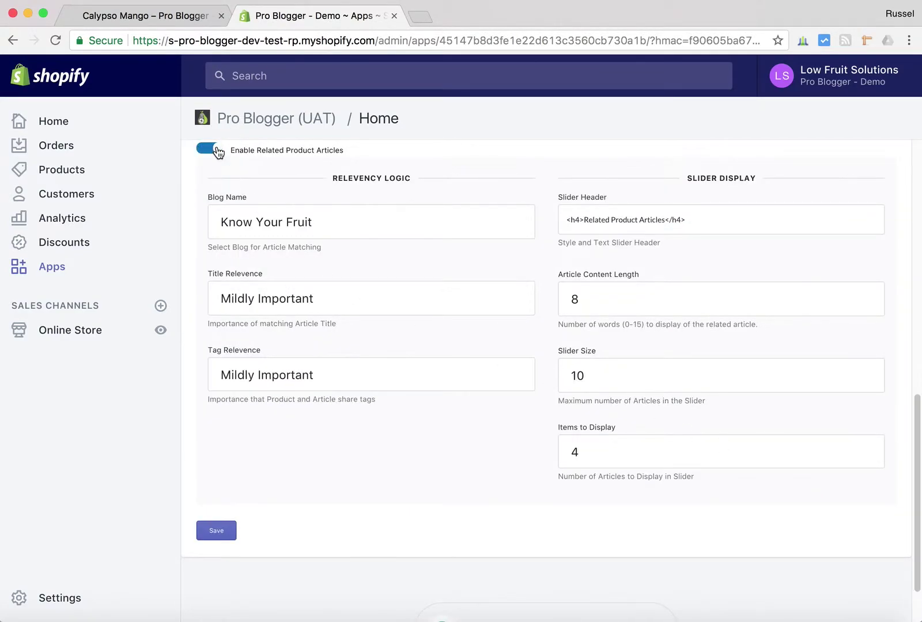
left_click(221, 532)
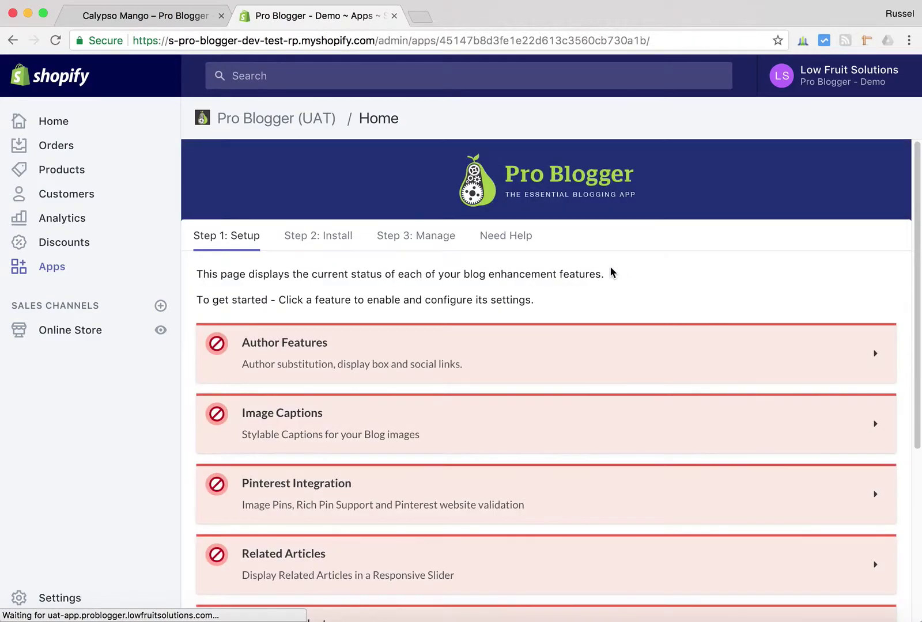
scroll(611, 271, "down", 5)
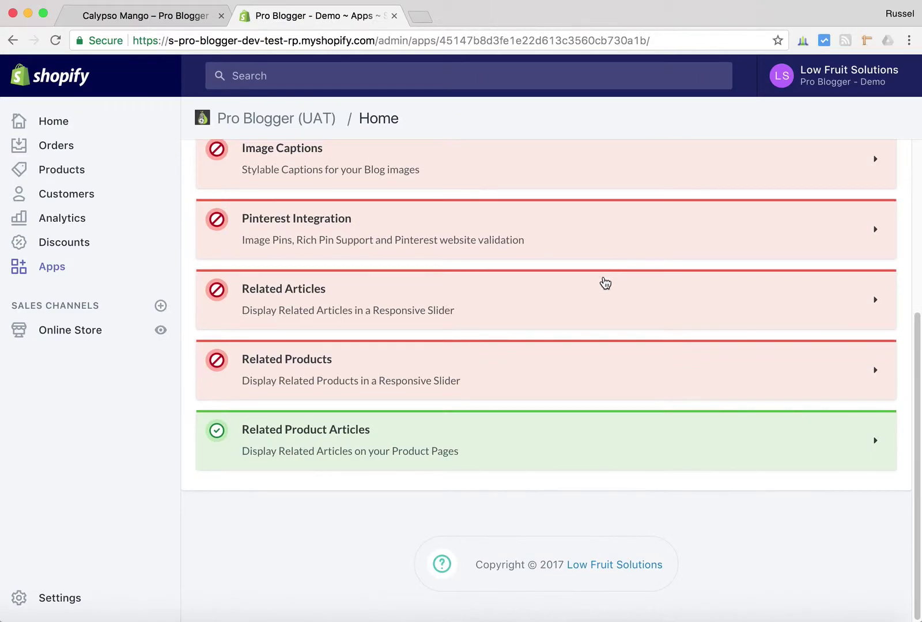
Step: Copy the line {% include 'pro-blogger-section-wrapper' %} from the app's General Install instructions
scroll(602, 282, "up", 3)
scroll(604, 283, "up", 3)
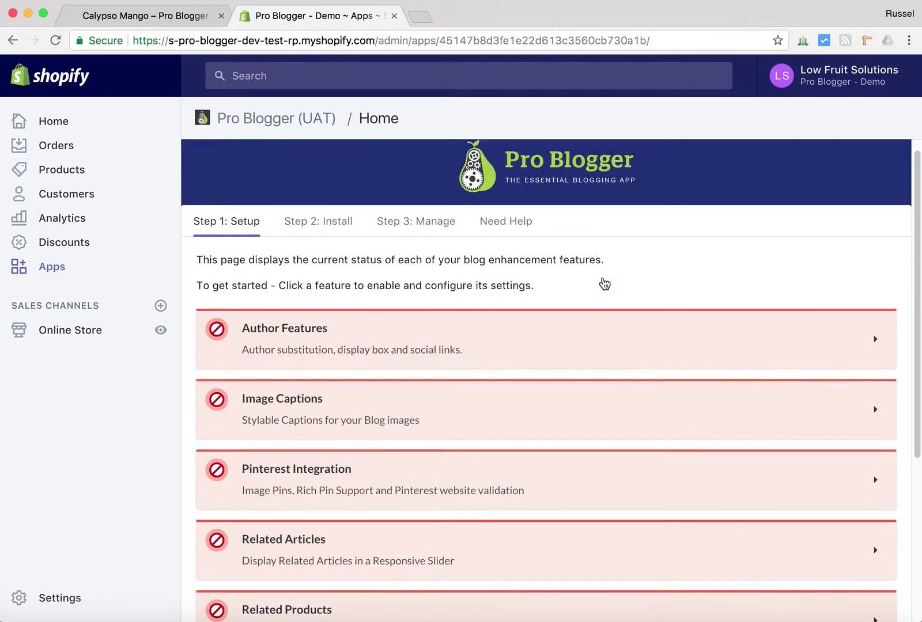
left_click(317, 224)
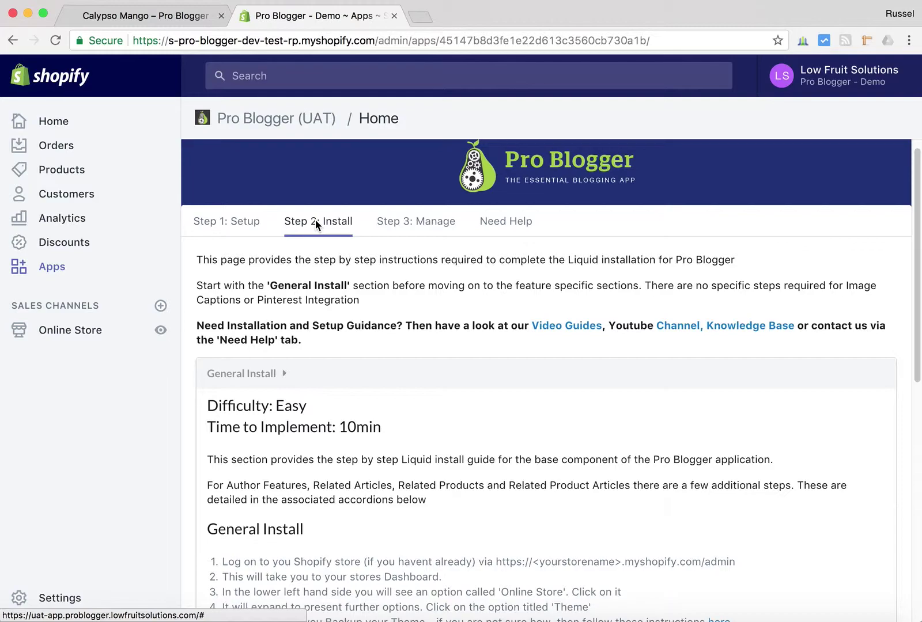
scroll(386, 268, "down", 3)
scroll(386, 273, "down", 3)
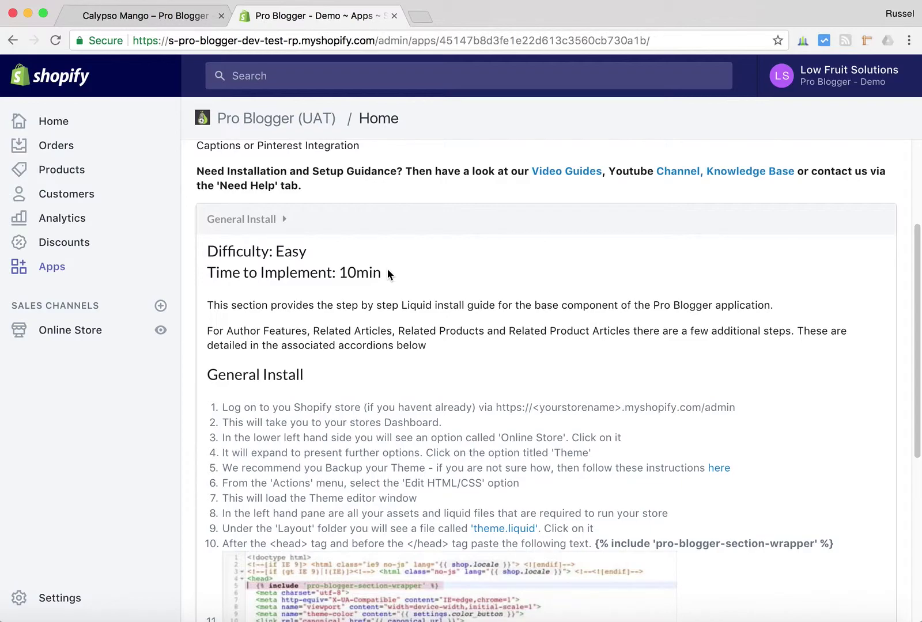
scroll(570, 430, "down", 1)
scroll(569, 427, "down", 2)
left_click_drag(833, 477, 597, 480)
key("super+c")
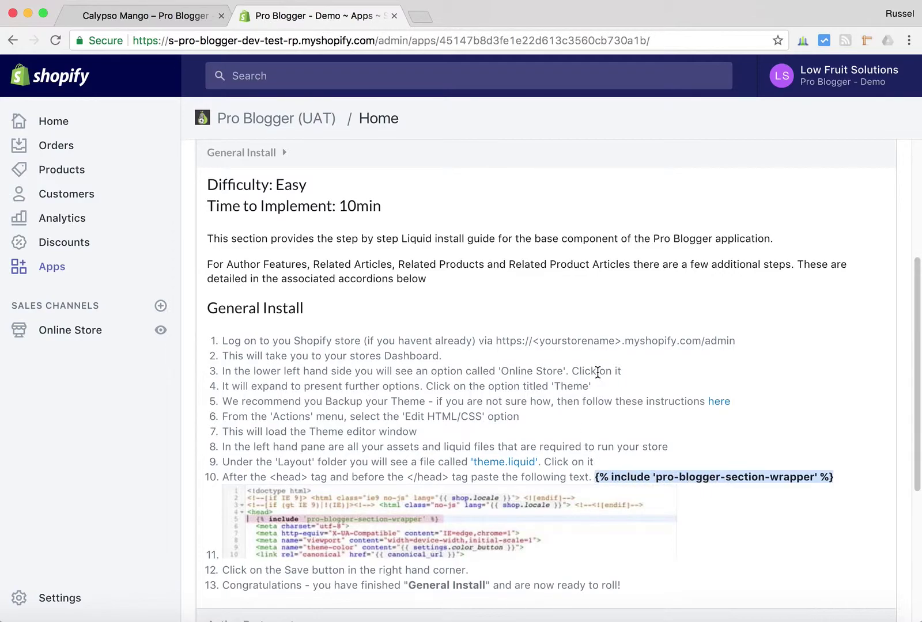
Step: Duplicate the admin browser tab and open the Debut theme's code editor from the online store themes in the copy
right_click(300, 13)
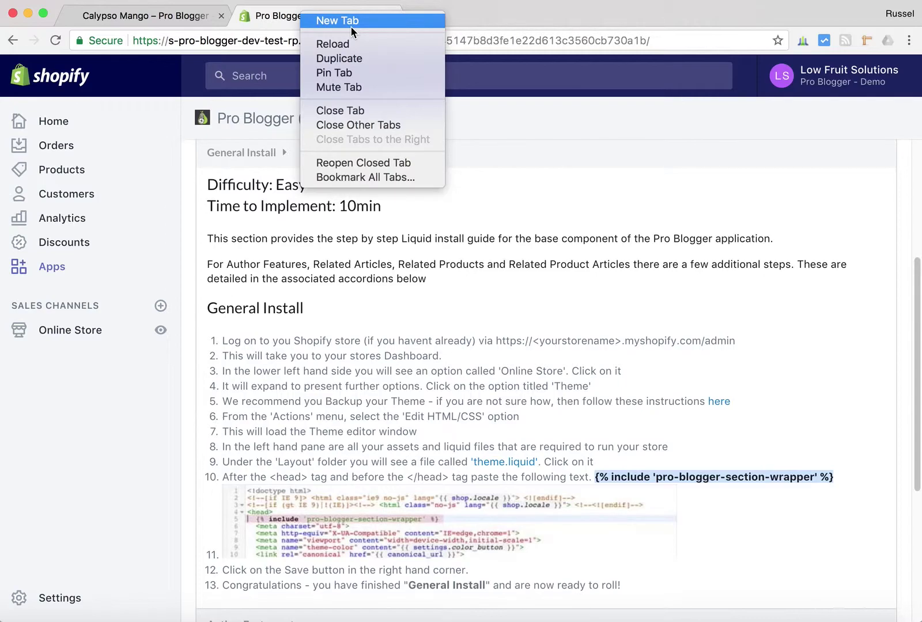
left_click(344, 58)
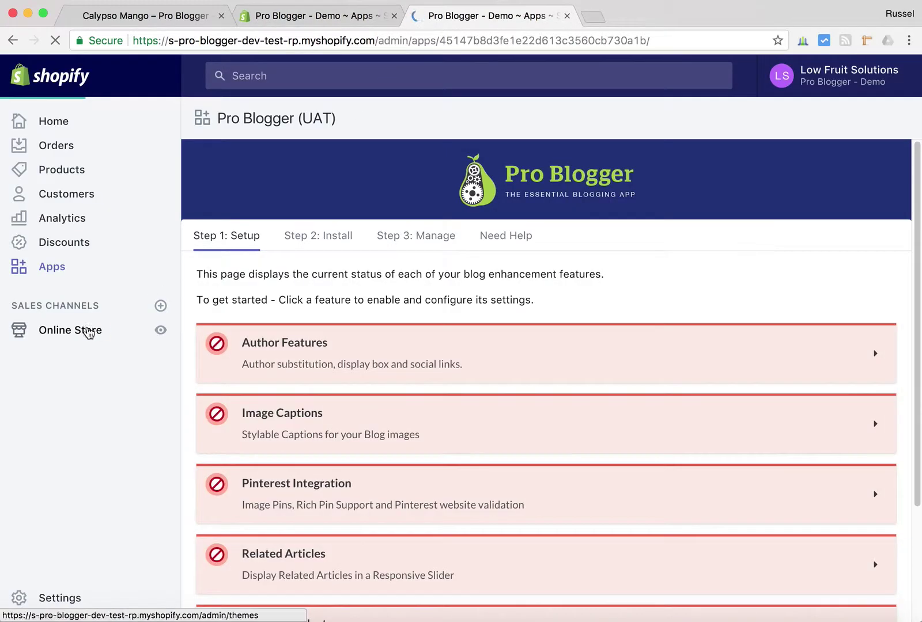
left_click(88, 332)
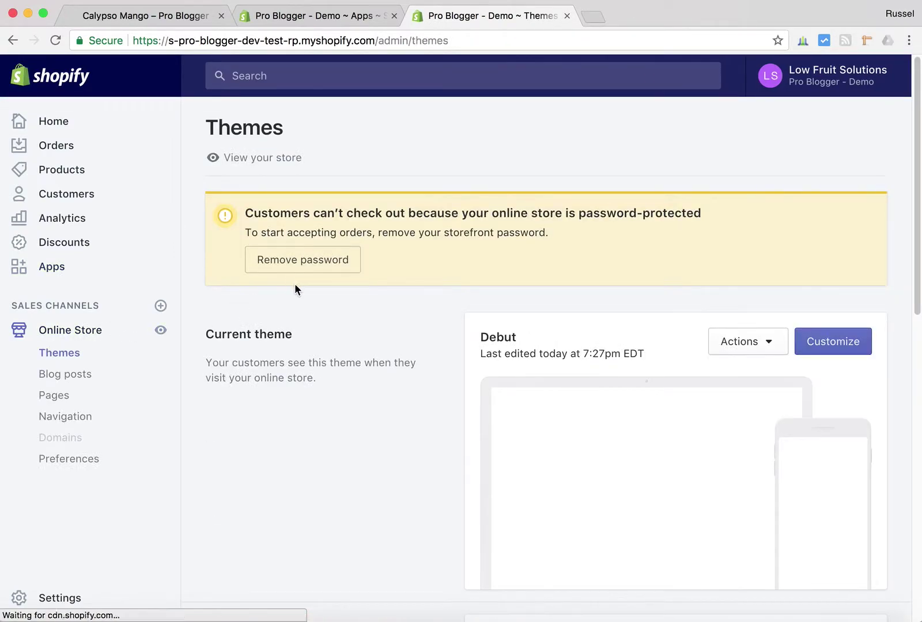
scroll(527, 340, "down", 1)
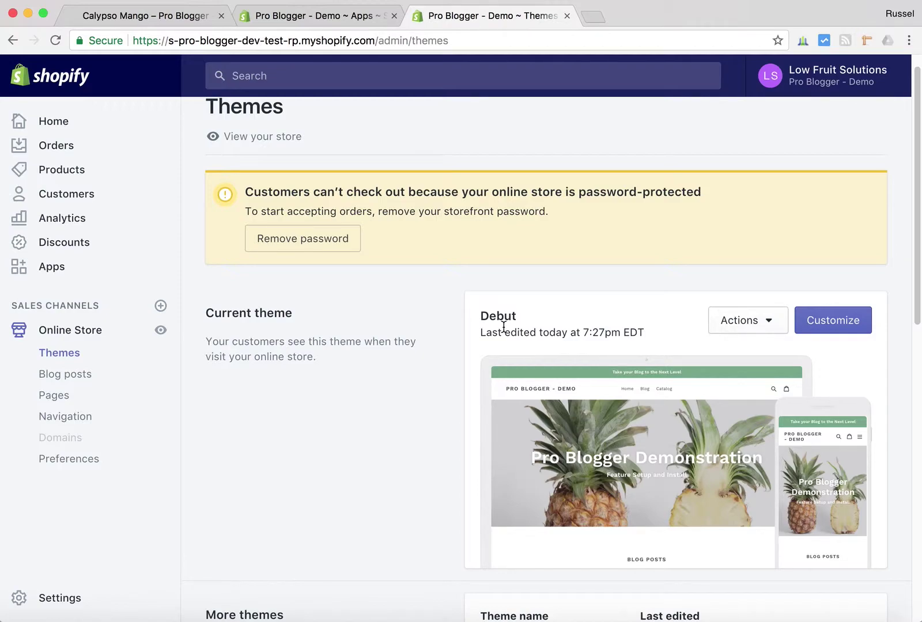
left_click(767, 322)
left_click(735, 486)
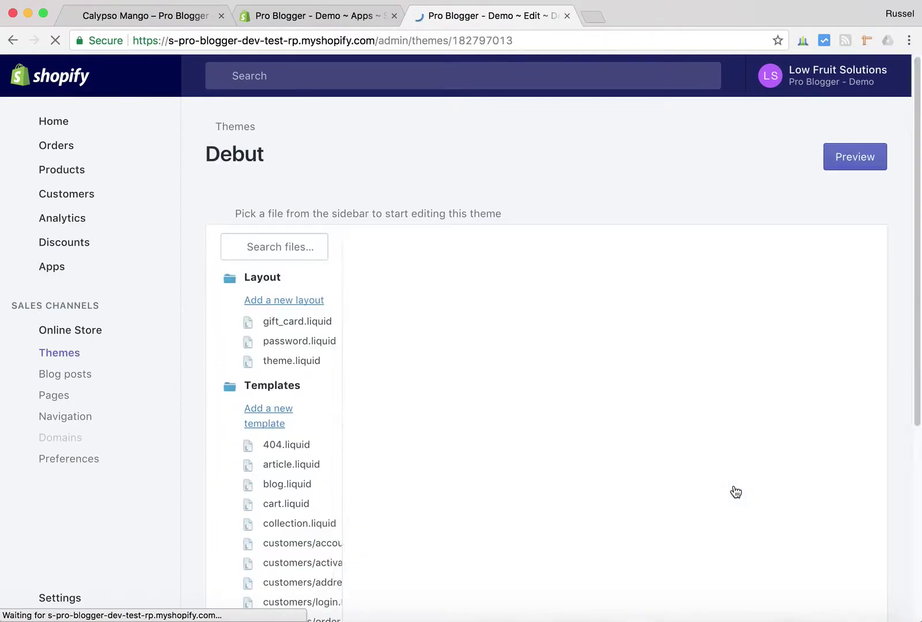
Step: Paste {% include 'pro-blogger-section-wrapper' %} on a new line below the <head> tag in theme.liquid and save the file
left_click_drag(336, 354, 343, 382)
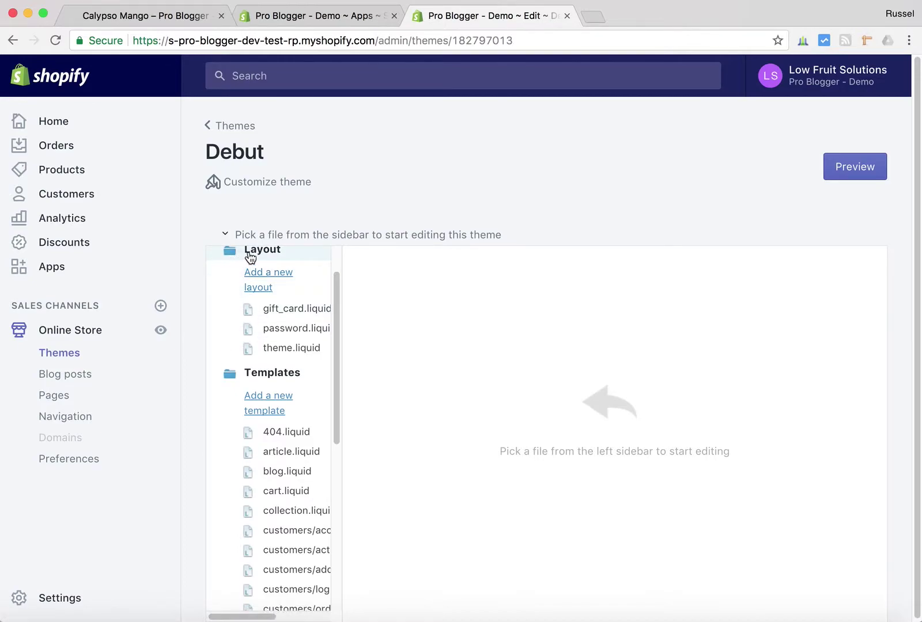
left_click(281, 350)
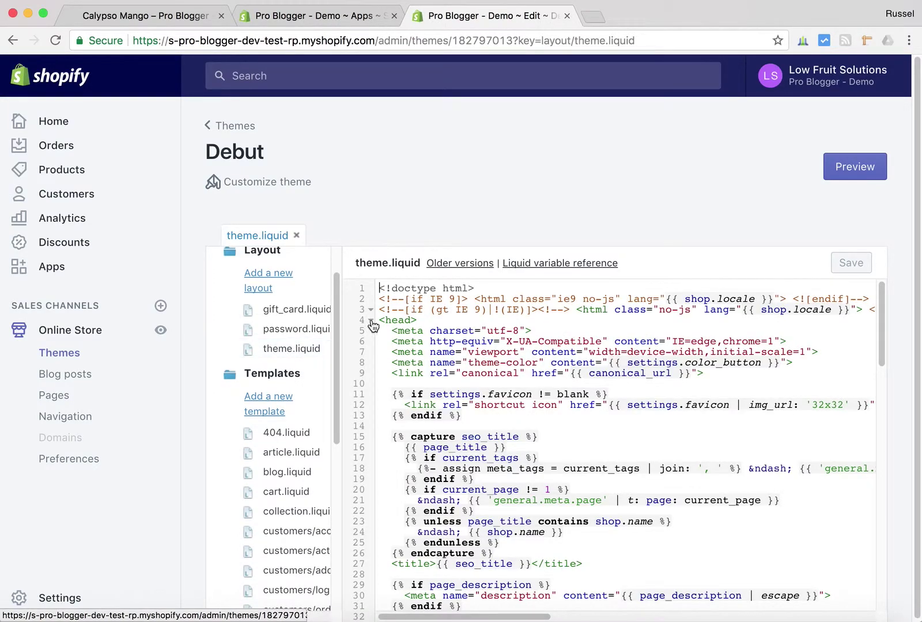
left_click(449, 309)
left_click_drag(428, 319, 377, 320)
left_click(417, 319)
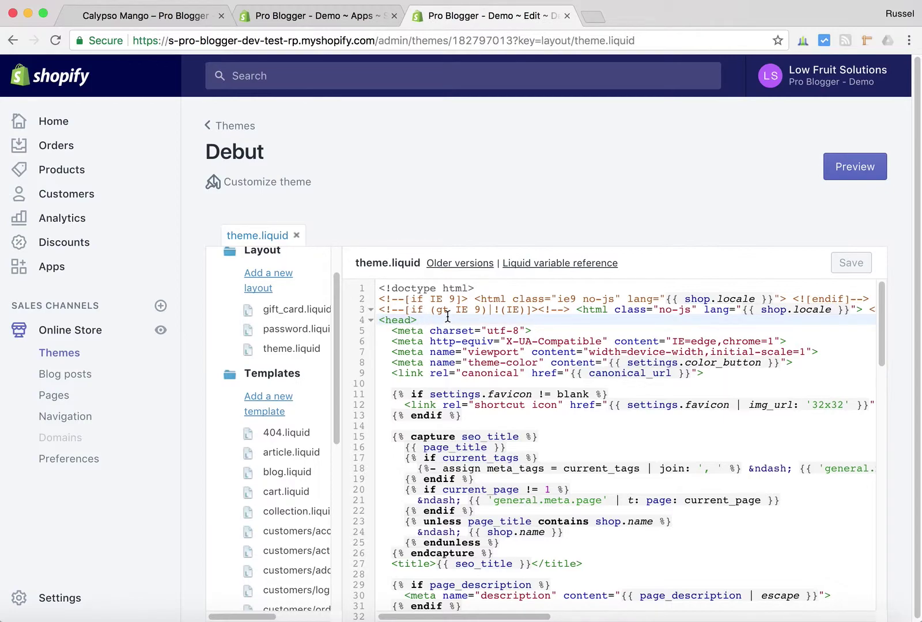
key("Return")
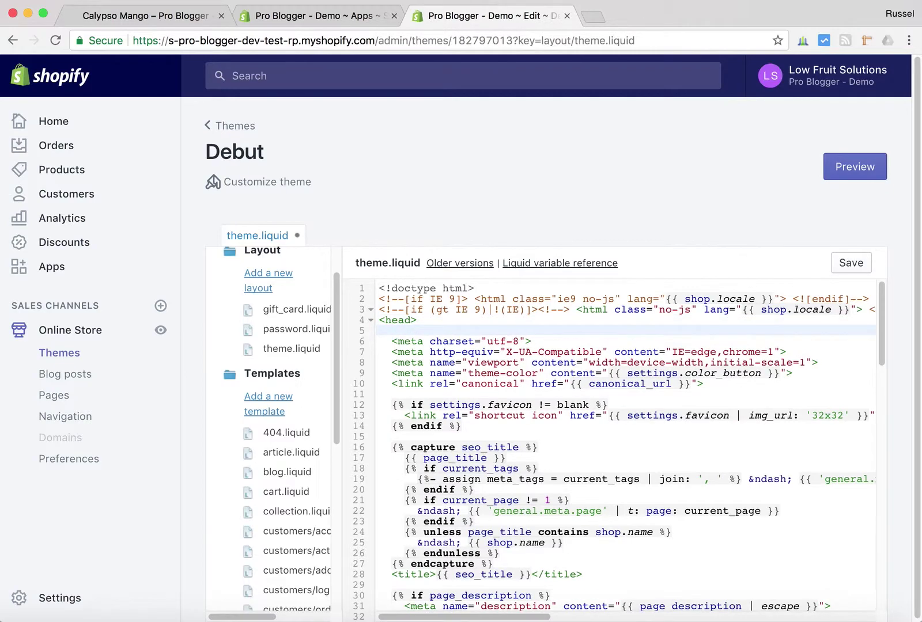
key("super+v")
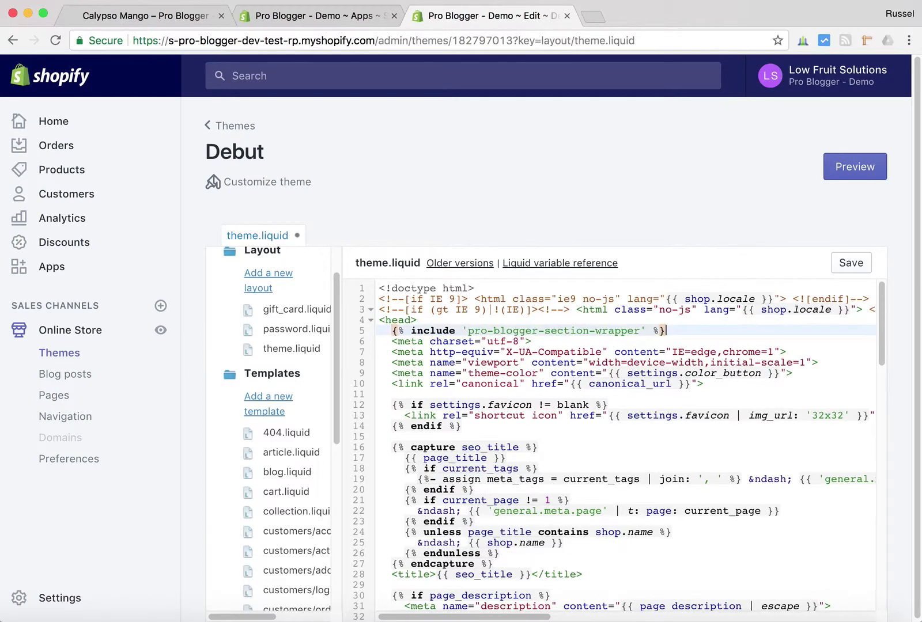
left_click(858, 264)
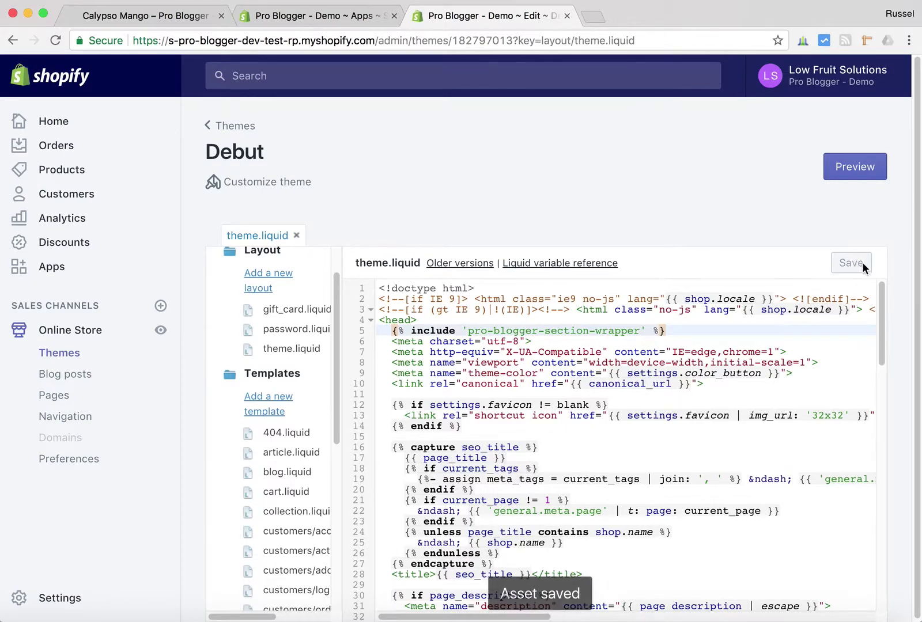
Step: Copy the line {% include 'pro-blogger.snippet.related-product-articles' %} from the app's Related Product Articles install instructions
left_click(334, 20)
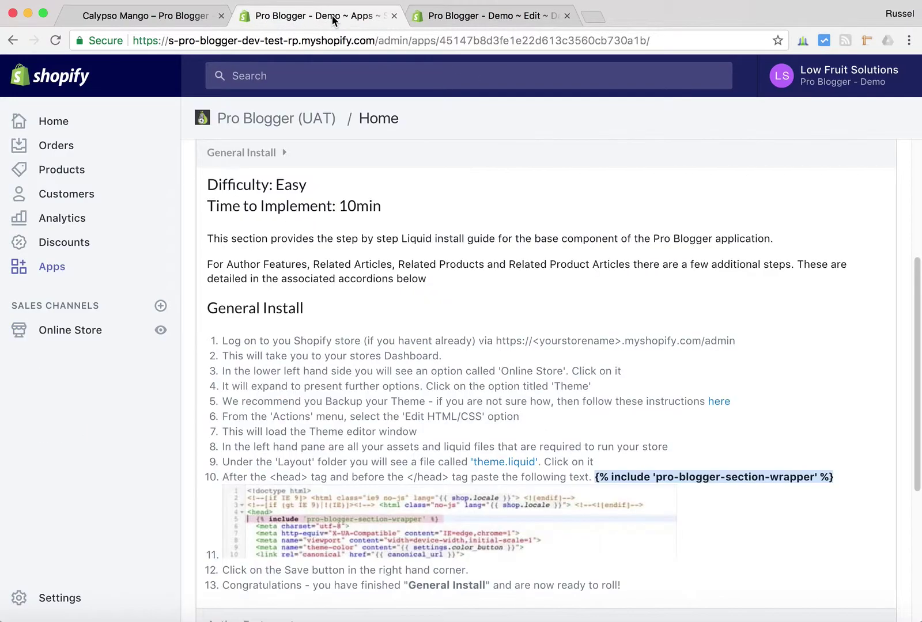
left_click(271, 153)
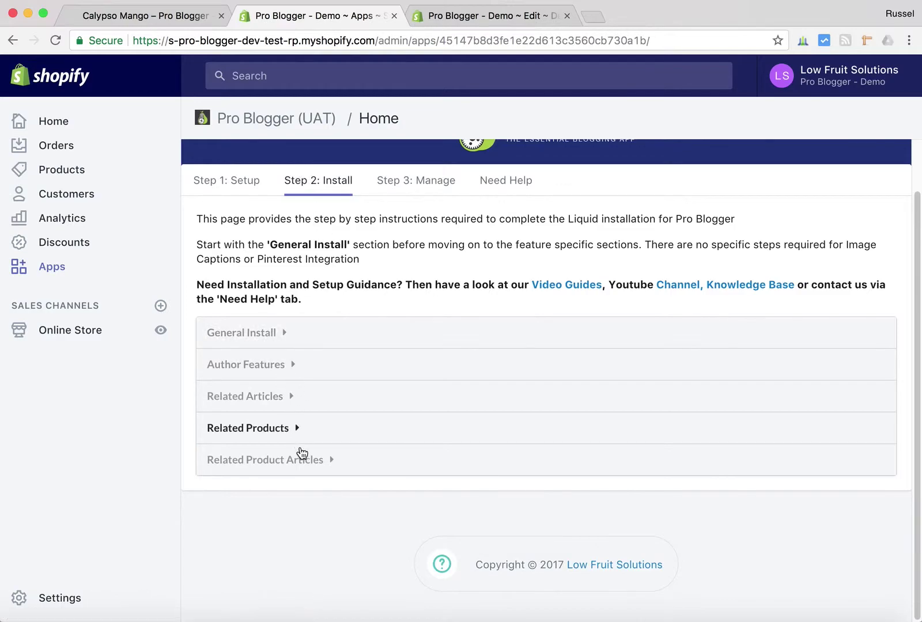
left_click(310, 461)
scroll(346, 421, "down", 3)
scroll(346, 416, "down", 3)
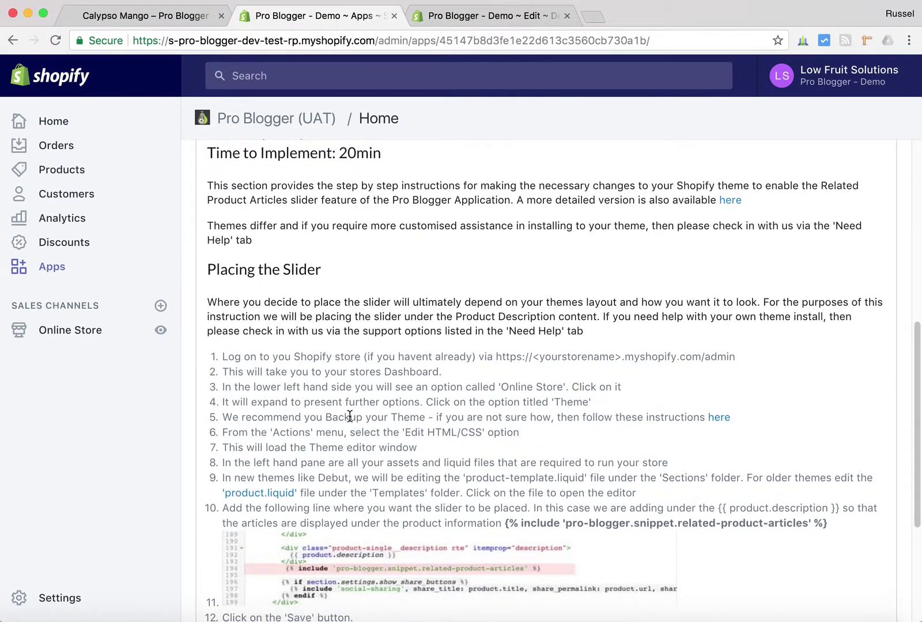
scroll(350, 415, "down", 4)
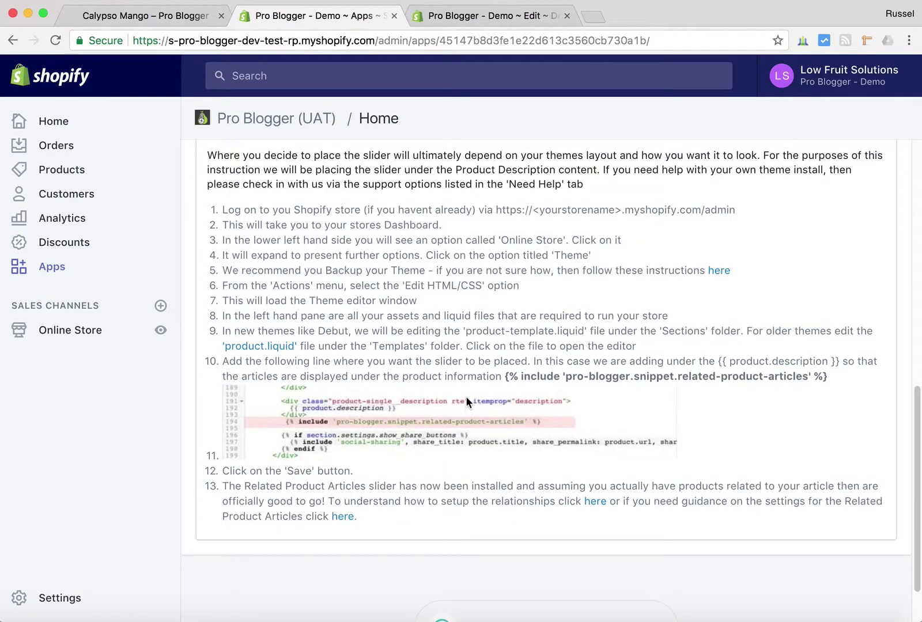
left_click_drag(836, 378, 503, 375)
key("super+c")
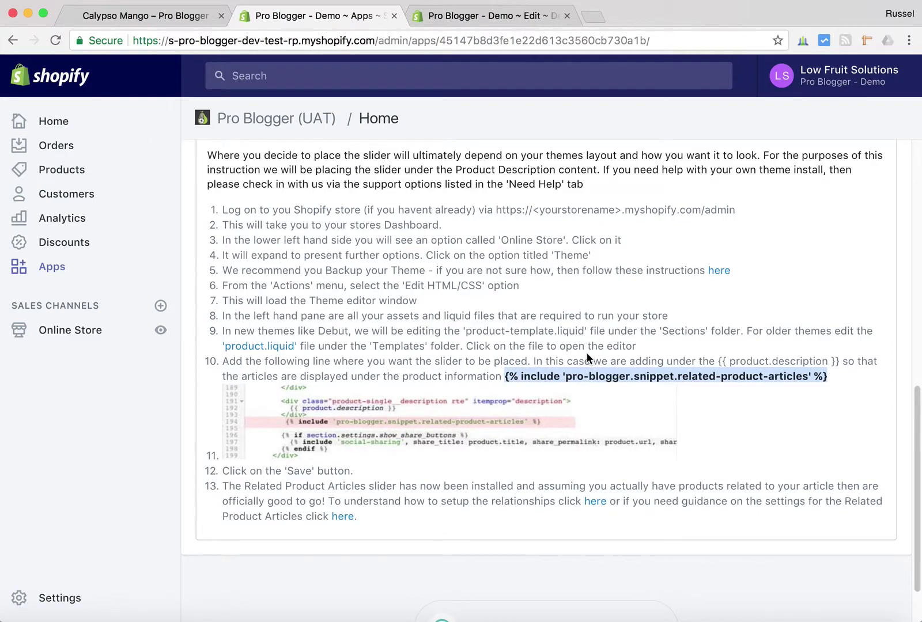
Step: Return to the Debut theme code editor and open product.liquid from the Templates folder
left_click(495, 17)
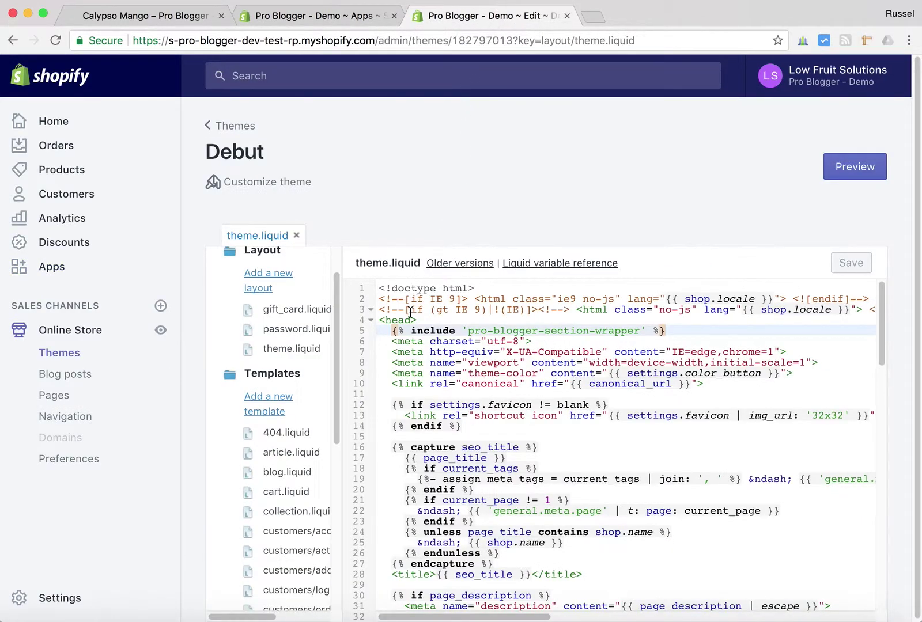
left_click(339, 345)
left_click_drag(339, 345, 342, 393)
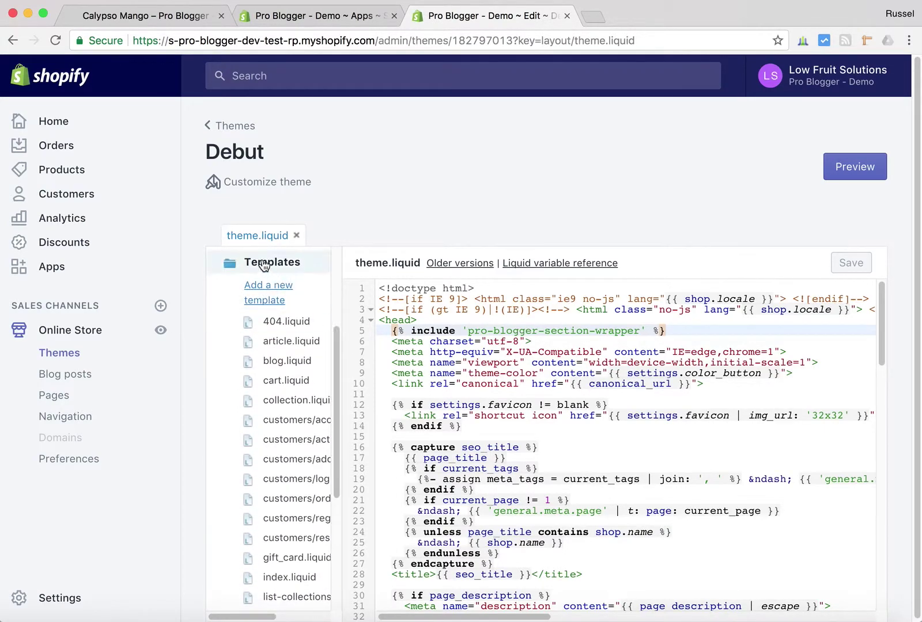
left_click_drag(335, 380, 335, 432)
left_click(295, 491)
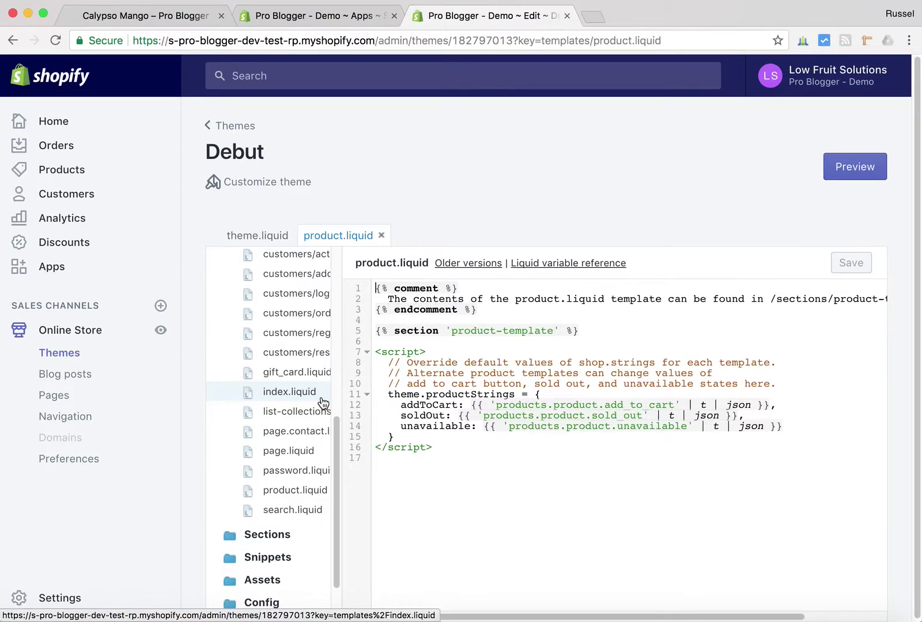
Step: Check the section name referenced in product.liquid and open the matching product-template.liquid from the Sections folder
left_click_drag(370, 330, 588, 333)
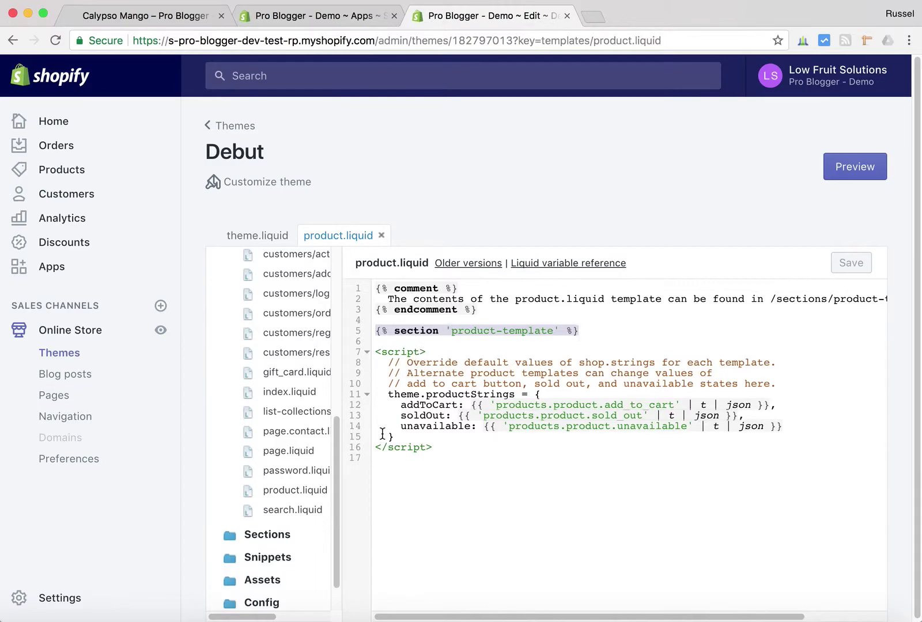
left_click(271, 538)
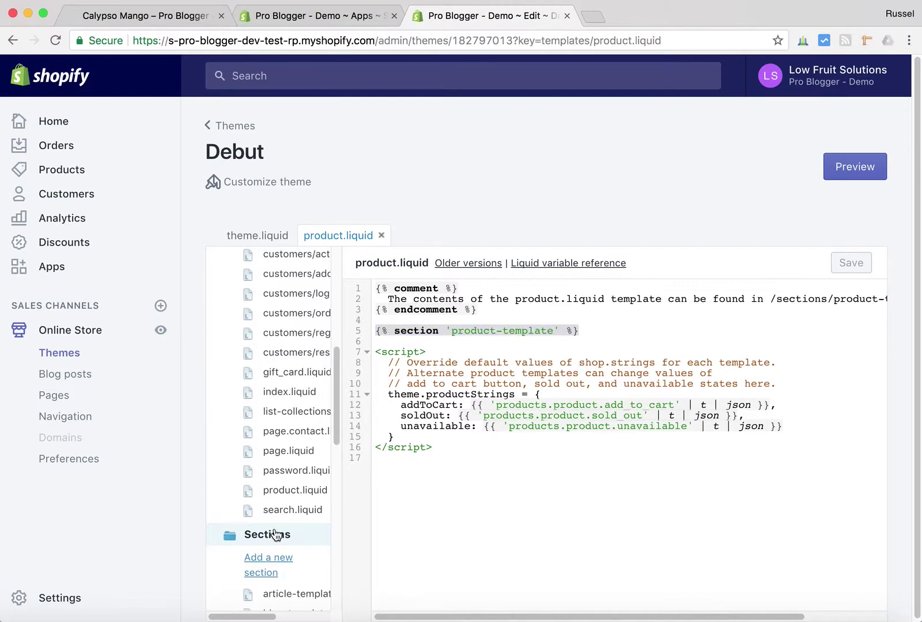
left_click_drag(338, 412, 353, 553)
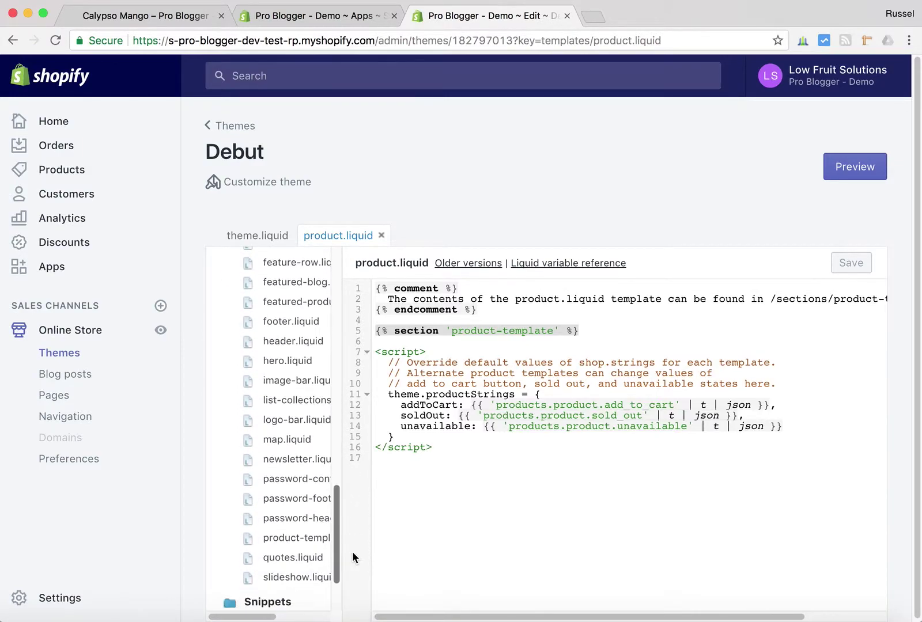
left_click(292, 539)
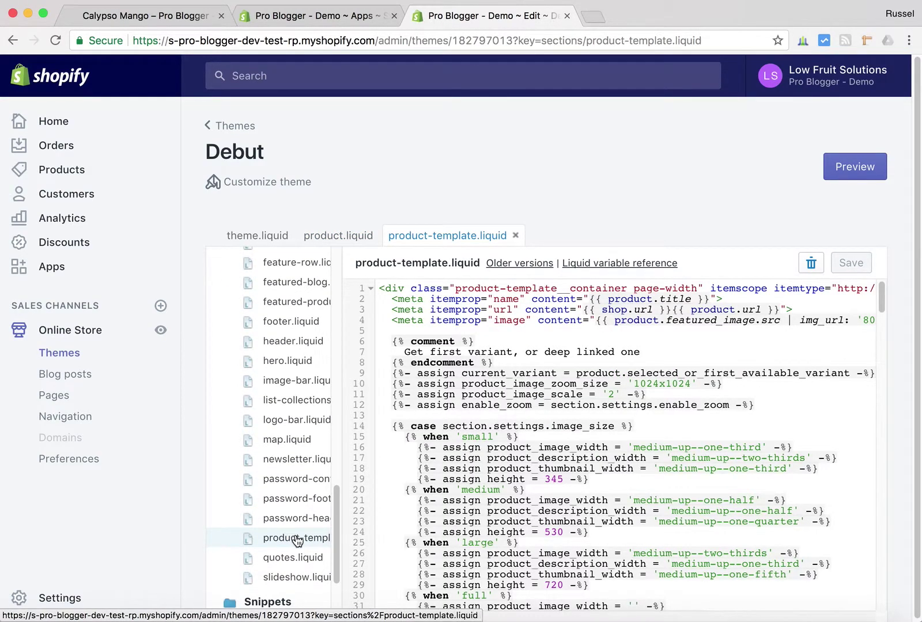
Step: Search product-template.liquid for product.desc, paste {% include 'pro-blogger.snippet.related-product-articles' %} below the description's closing </div> tag, and save the file
left_click_drag(883, 297, 885, 309)
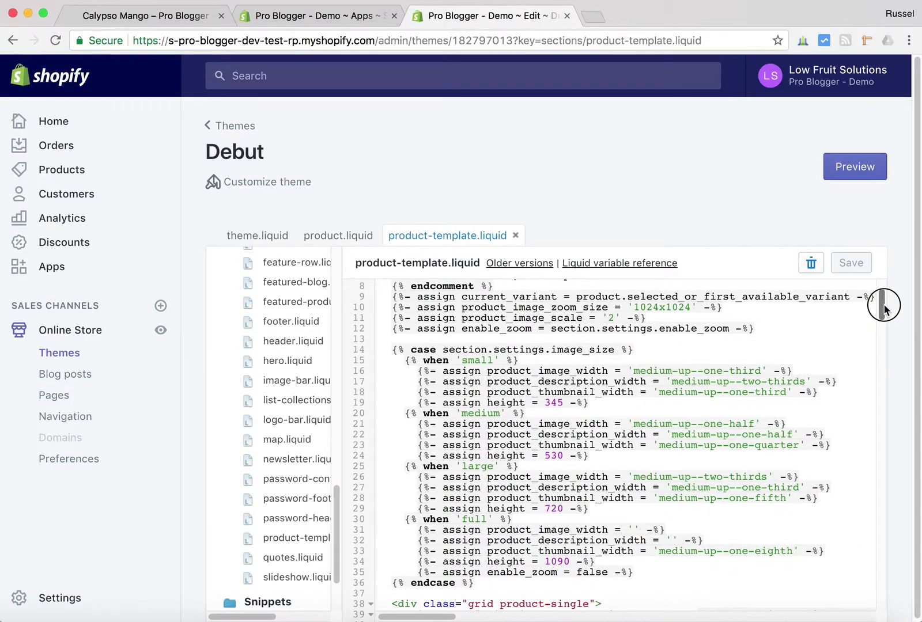
left_click_drag(885, 309, 907, 499)
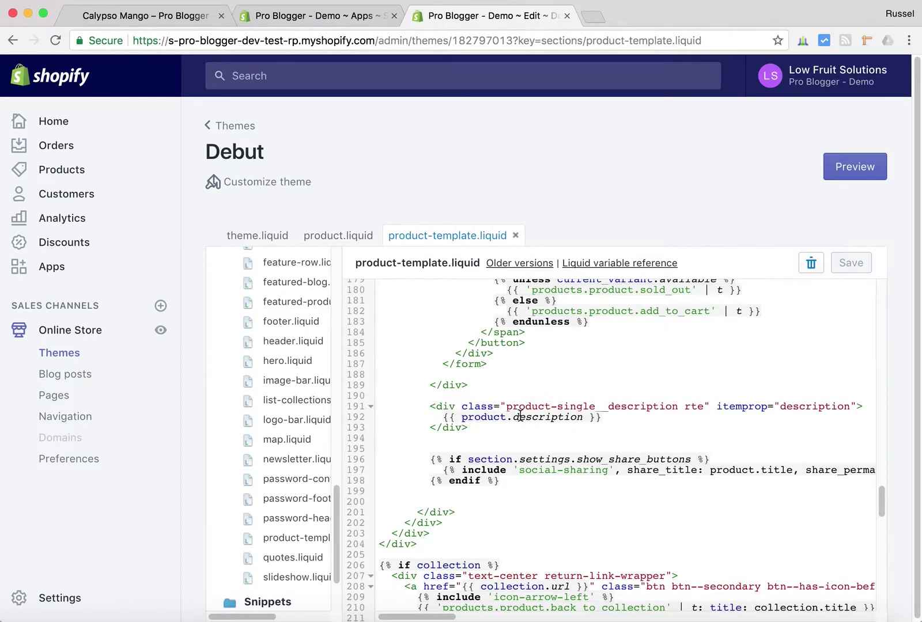
key("super+f")
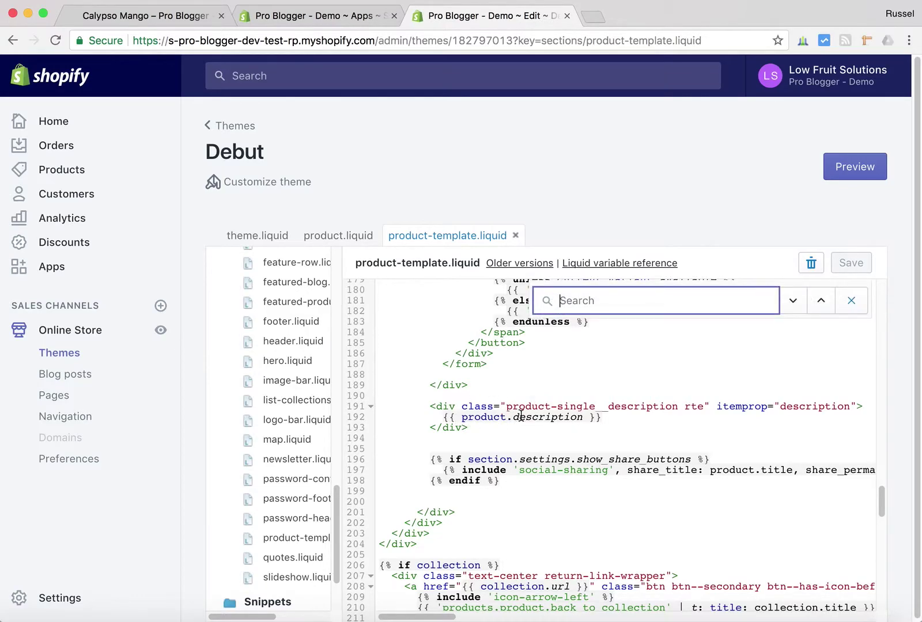
type("product.desc")
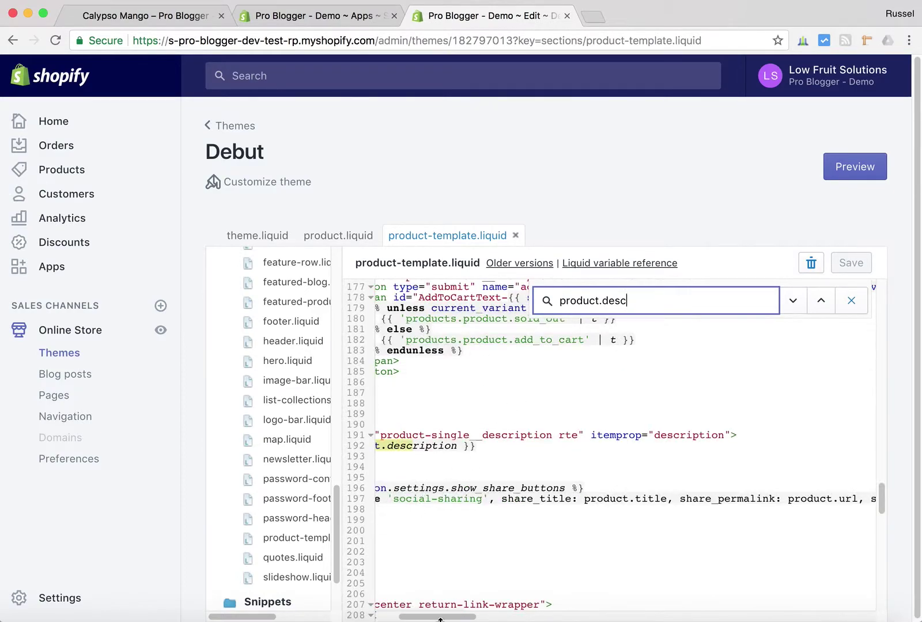
left_click_drag(443, 617, 366, 618)
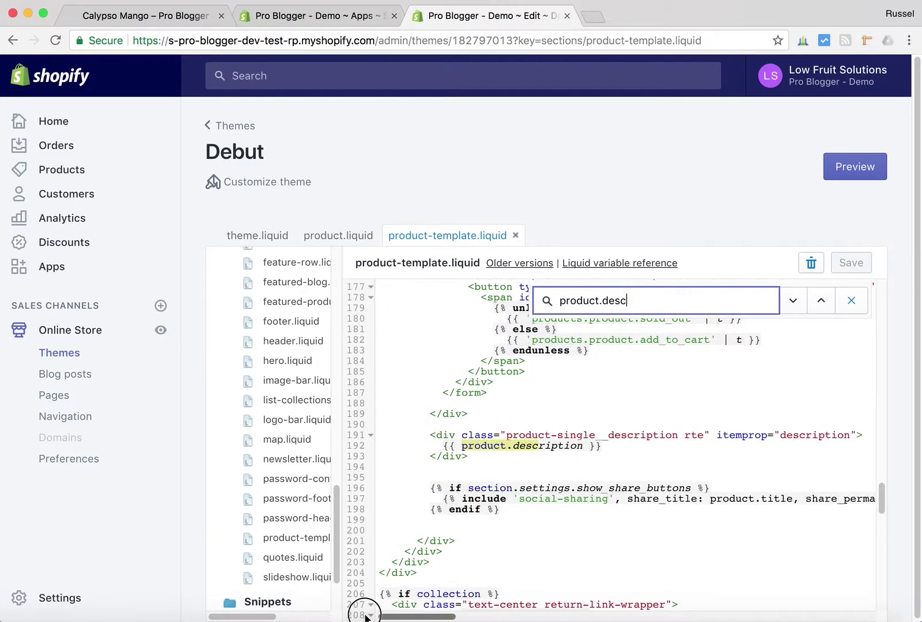
left_click(494, 467)
key("Tab")
key("Tab")
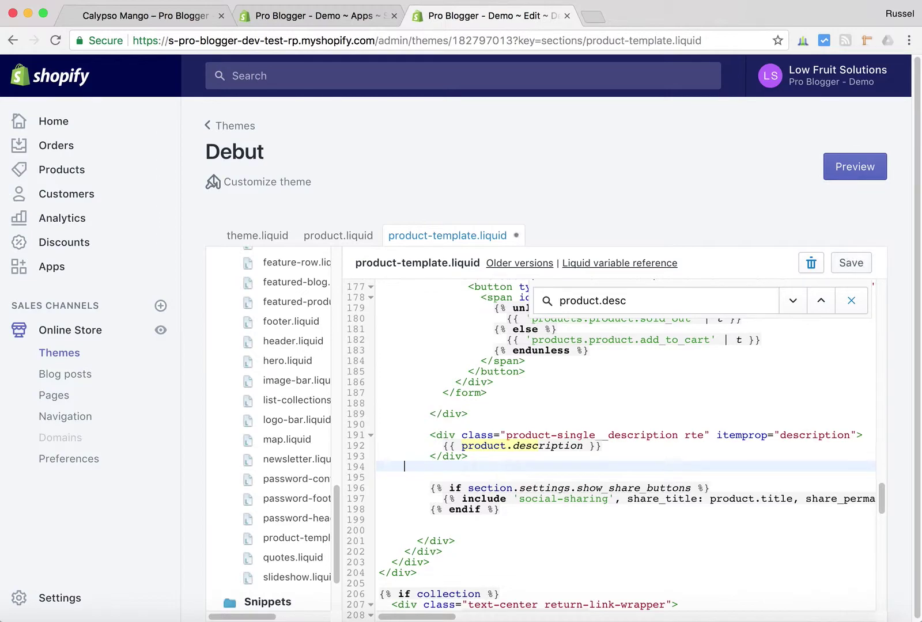
key("super+v")
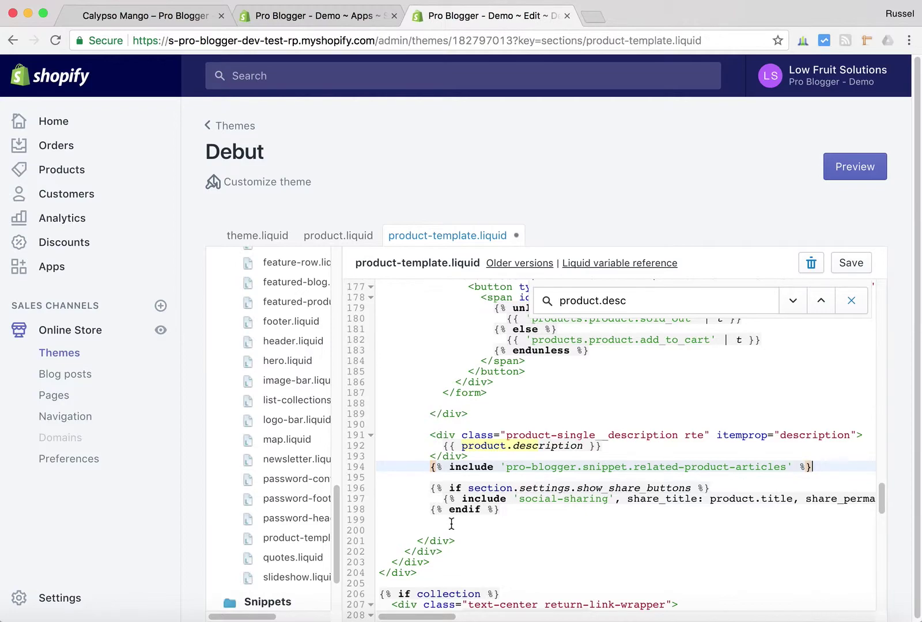
left_click(852, 265)
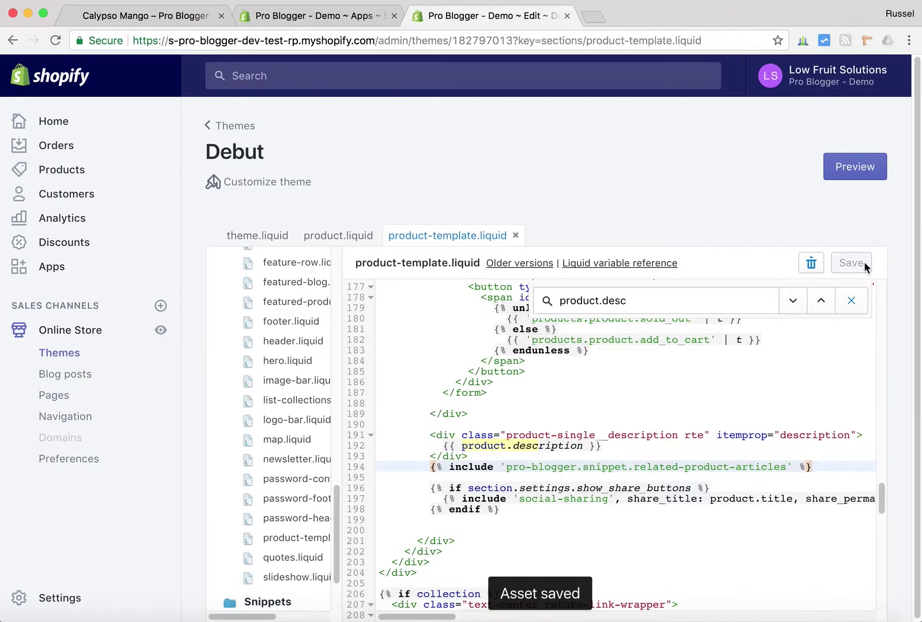
Step: Reload the Calypso Mango storefront page and examine the Related Product Articles slider below the description, switching back to its first slide set
left_click(156, 17)
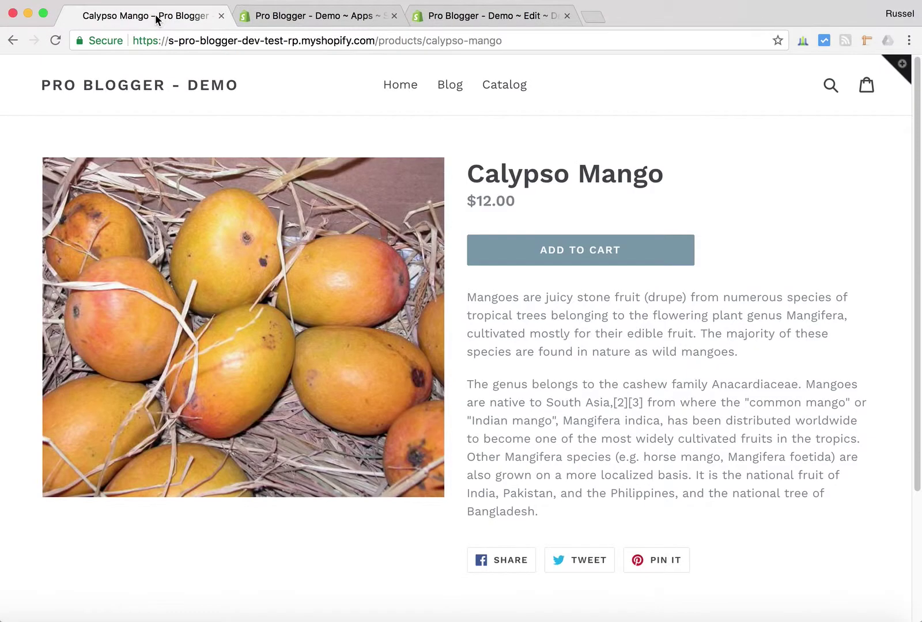
left_click(56, 39)
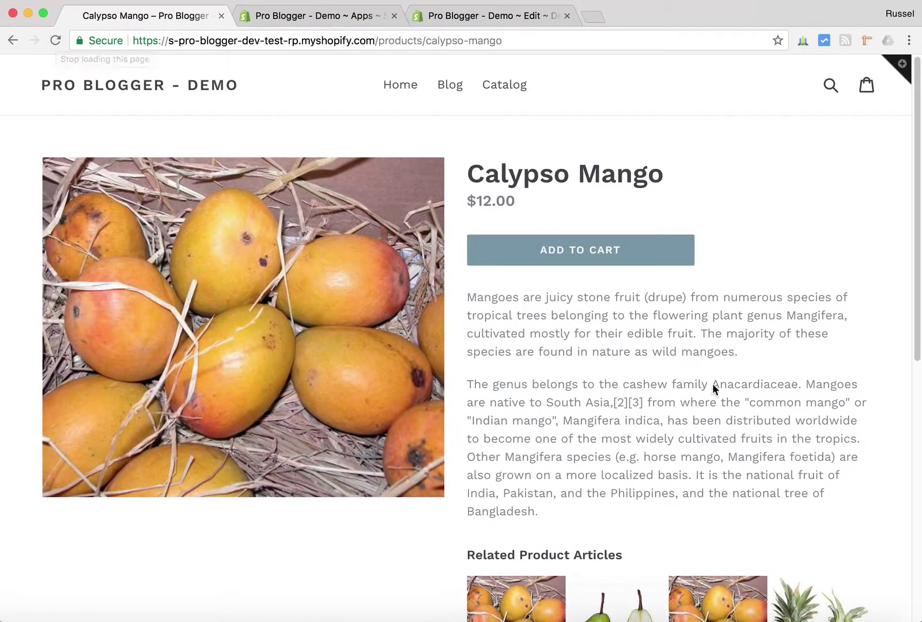
scroll(809, 409, "down", 1)
scroll(810, 409, "down", 5)
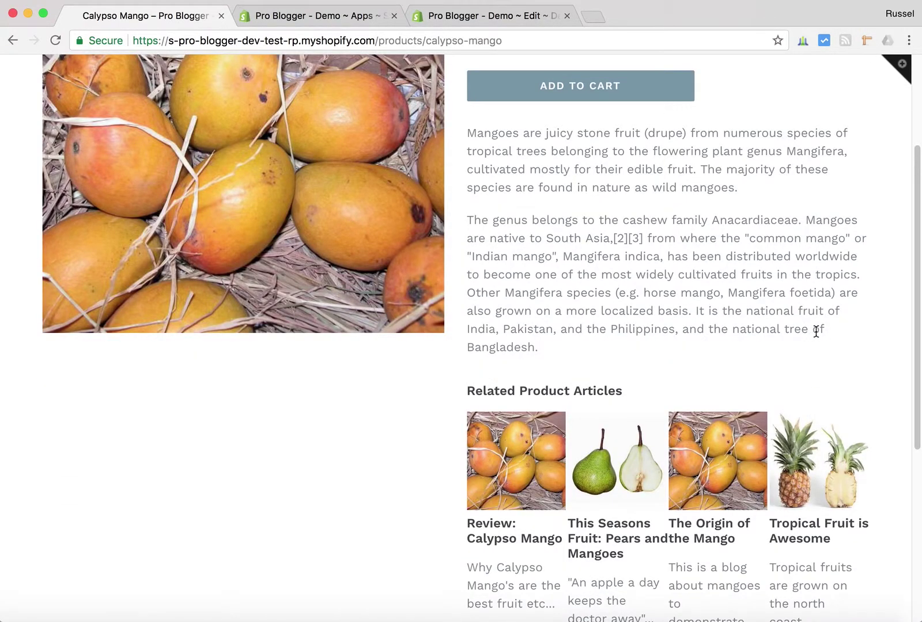
scroll(816, 330, "down", 2)
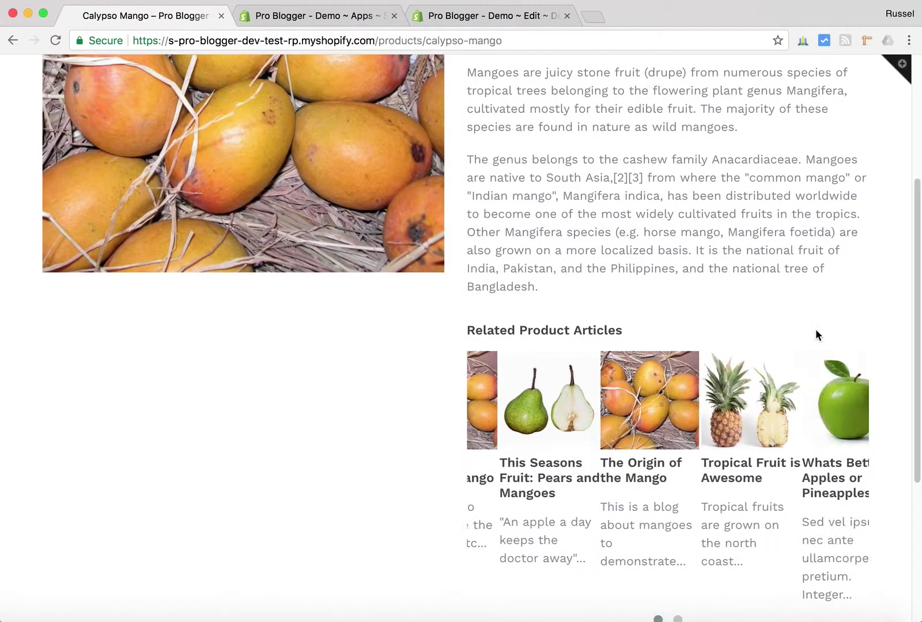
scroll(816, 329, "up", 1)
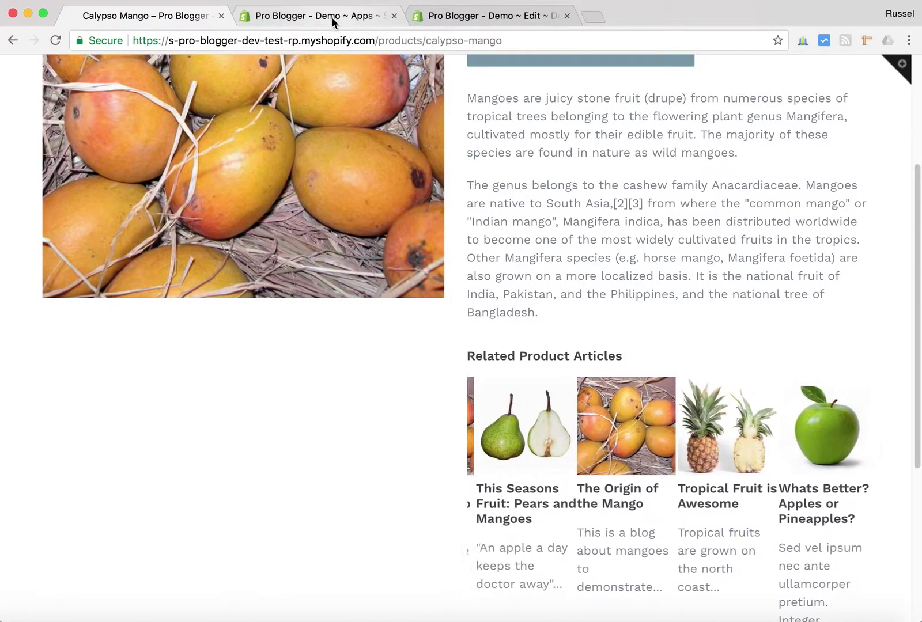
scroll(589, 518, "down", 3)
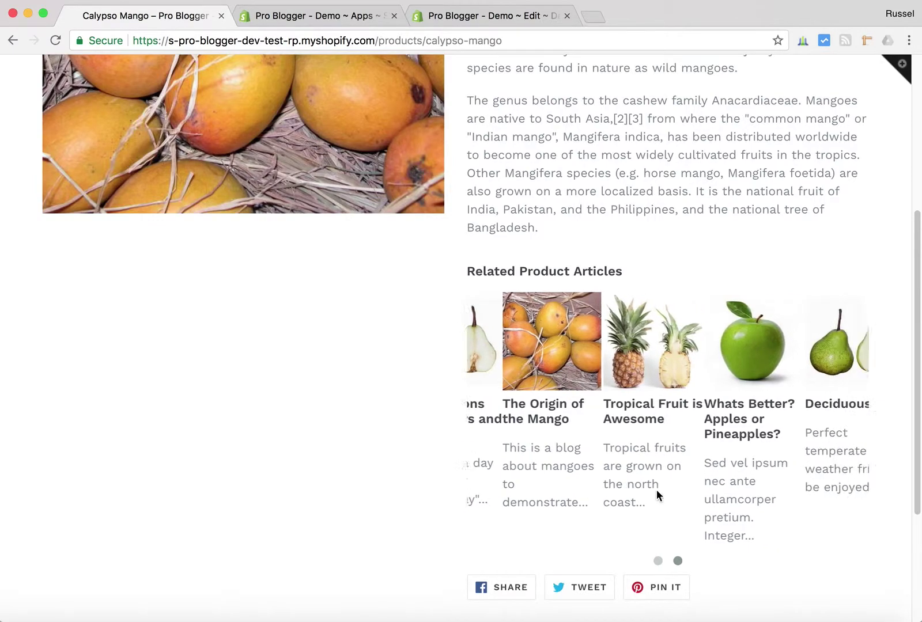
left_click(657, 561)
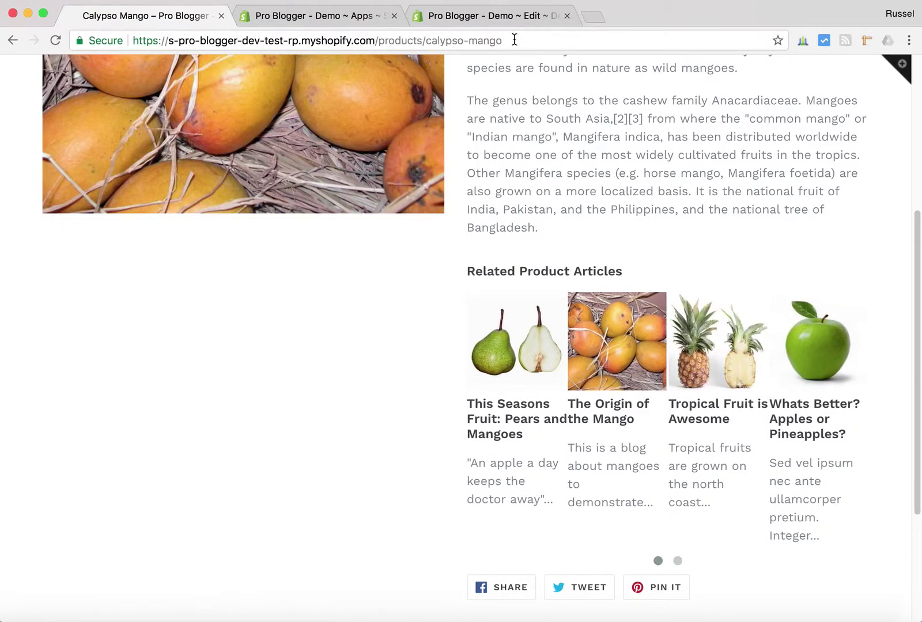
Step: Return to the Pro Blogger app's Step 1: Setup page and expand the Related Product Articles settings
left_click(341, 17)
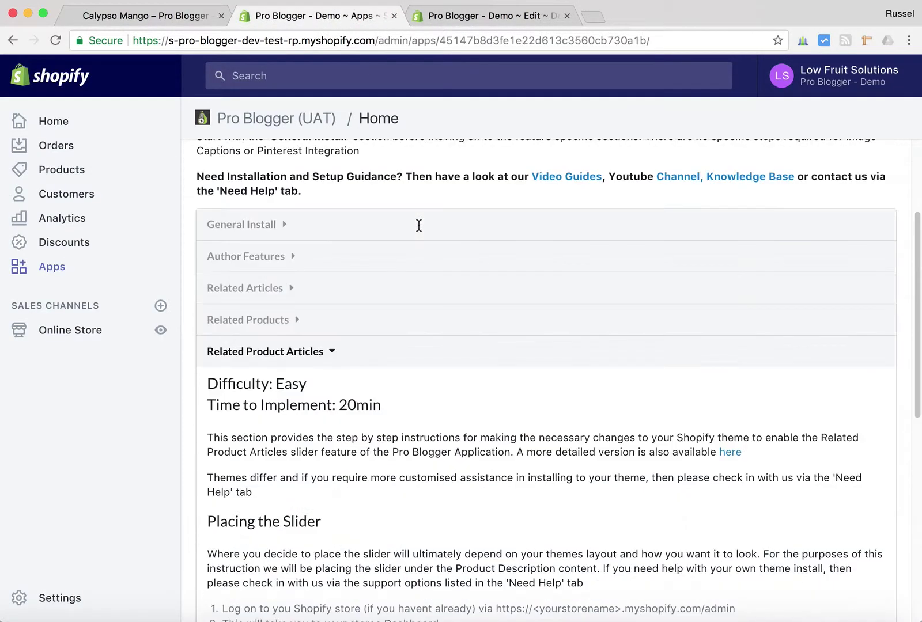
scroll(420, 225, "up", 10)
left_click(232, 242)
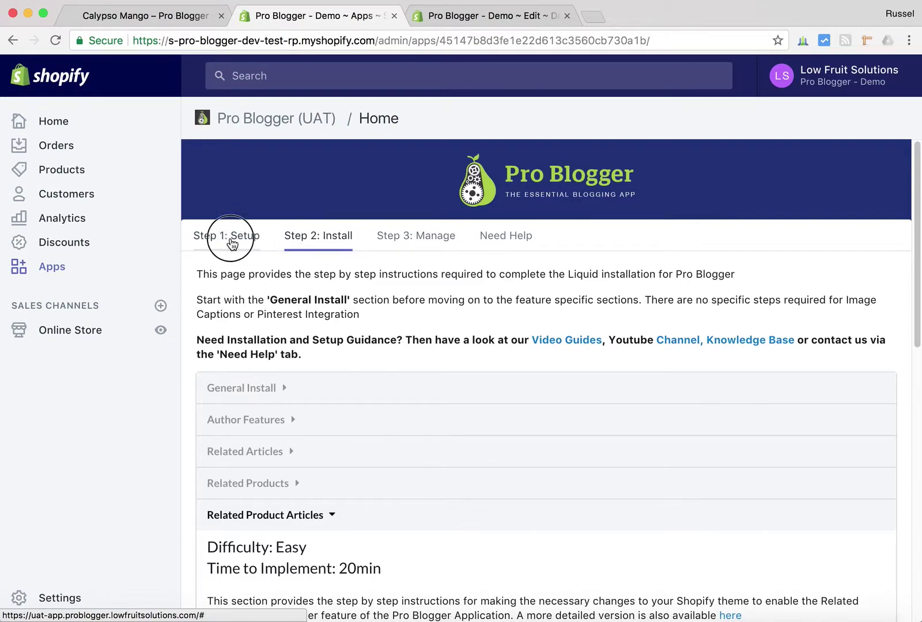
scroll(298, 257, "down", 10)
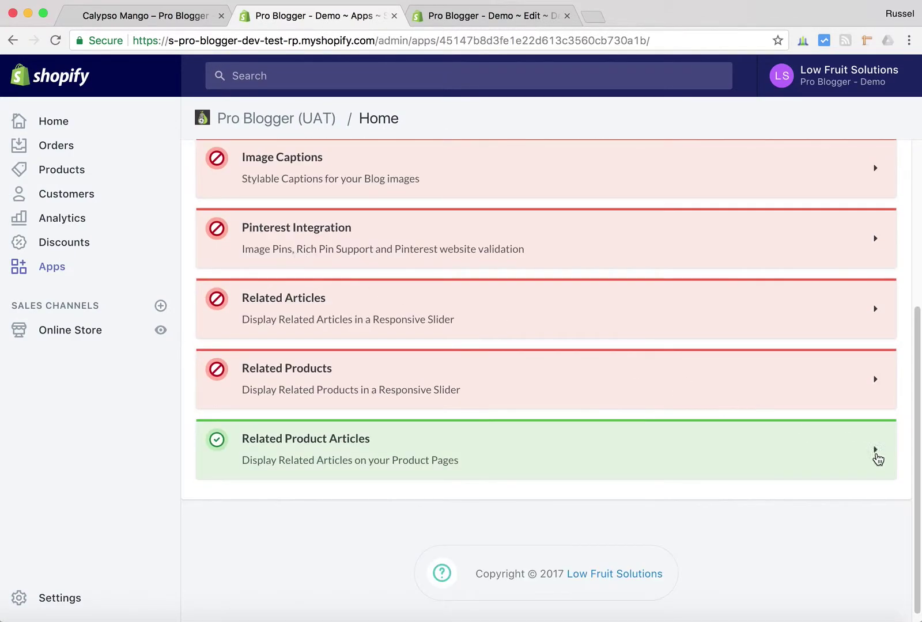
left_click(875, 450)
scroll(853, 418, "down", 3)
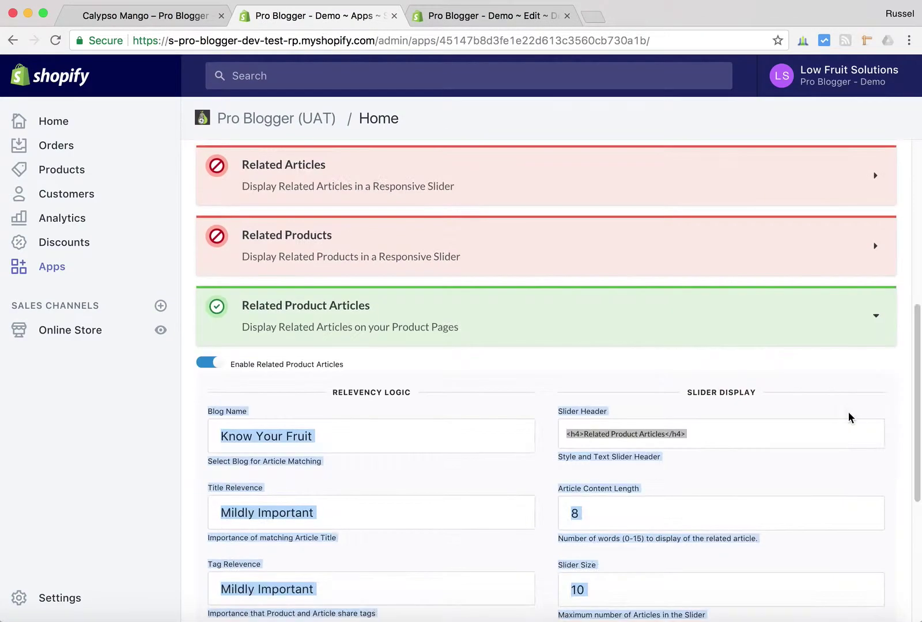
scroll(836, 401, "down", 3)
left_click(529, 345)
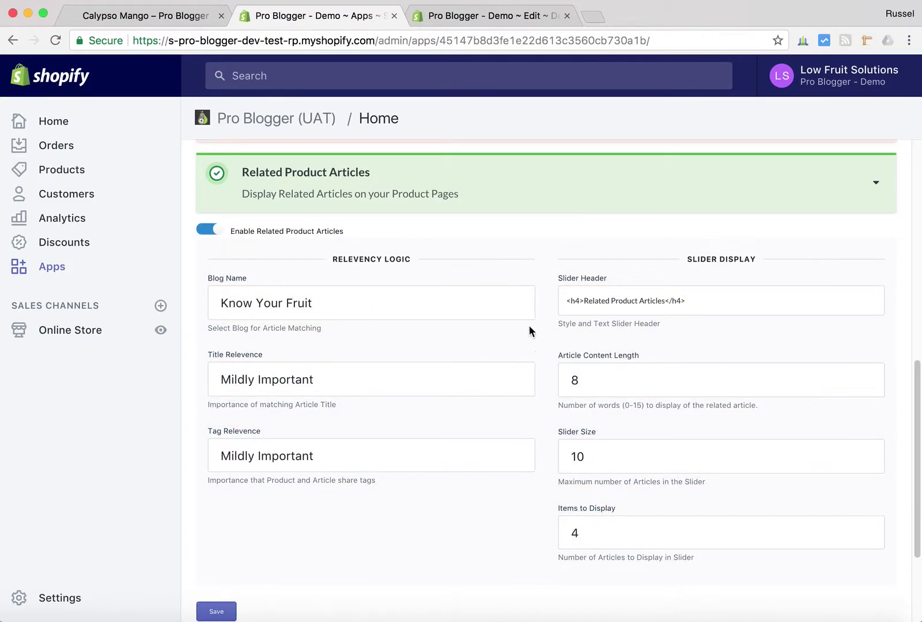
Step: Review the Blog Name and Title Relevence options, keeping Know Your Fruit as the blog and Mildly Important for the title
left_click(506, 316)
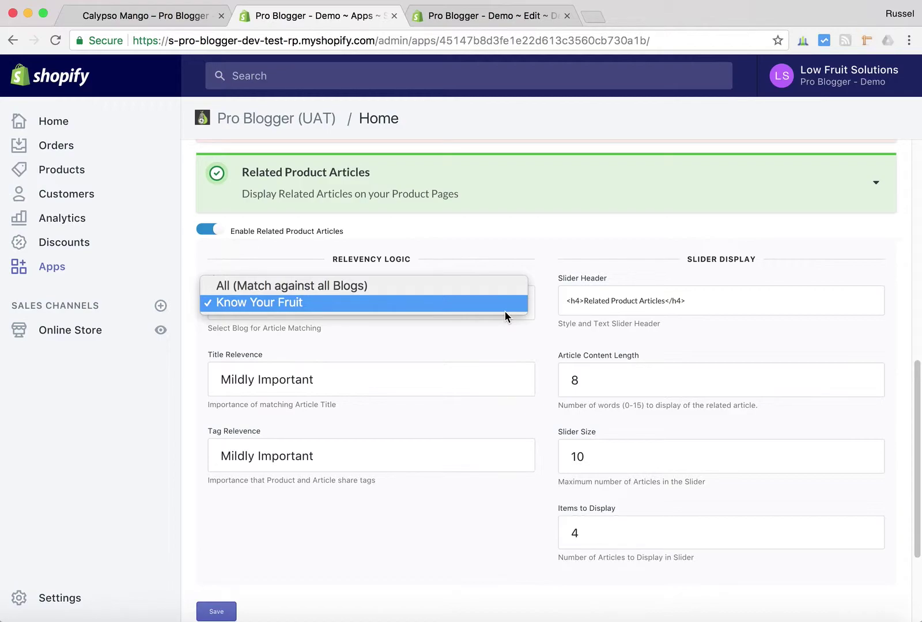
left_click(290, 303)
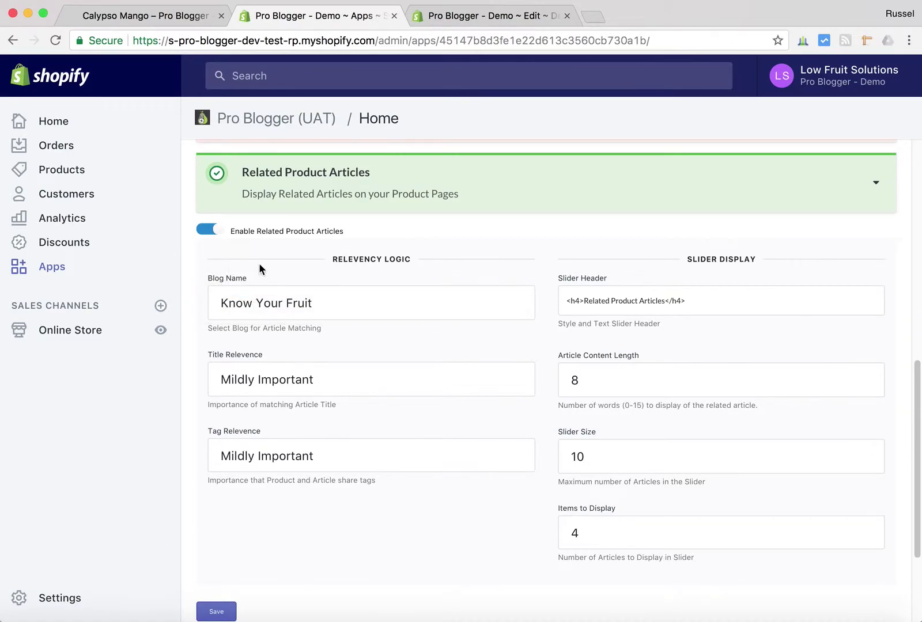
left_click(523, 380)
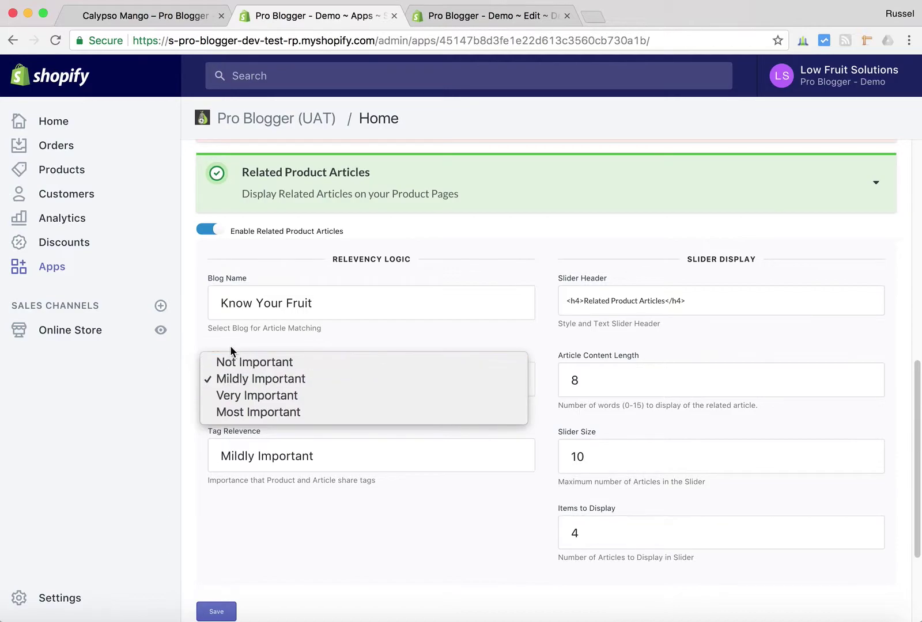
left_click(196, 338)
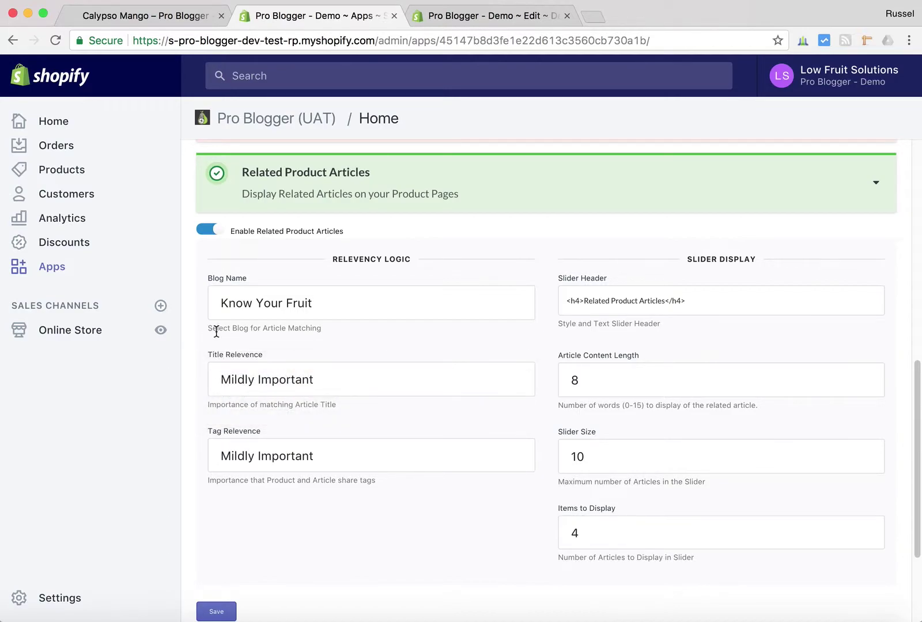
Step: Return to the Calypso Mango product page and compare the product title with the article titles in the related articles slider
left_click(479, 16)
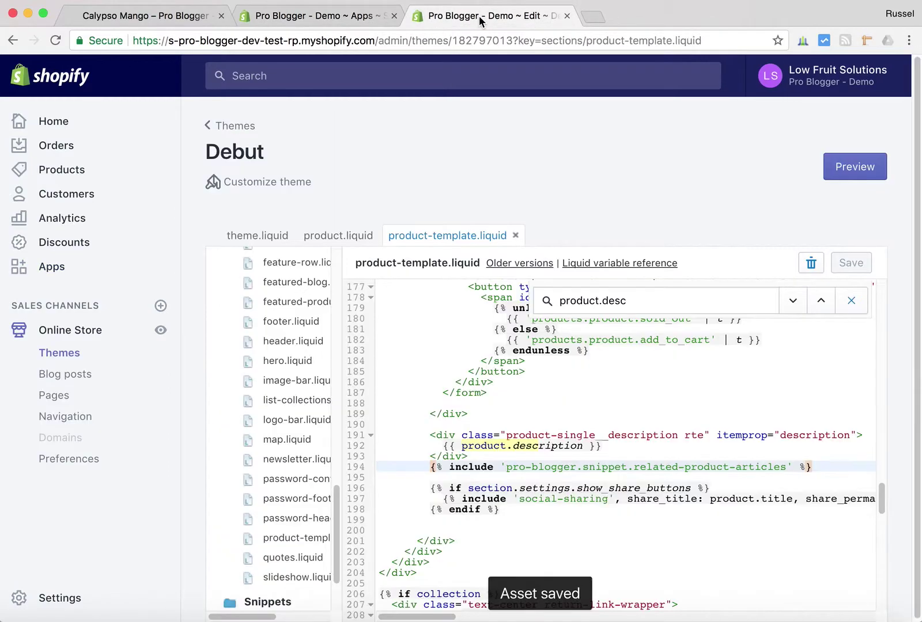
left_click(121, 17)
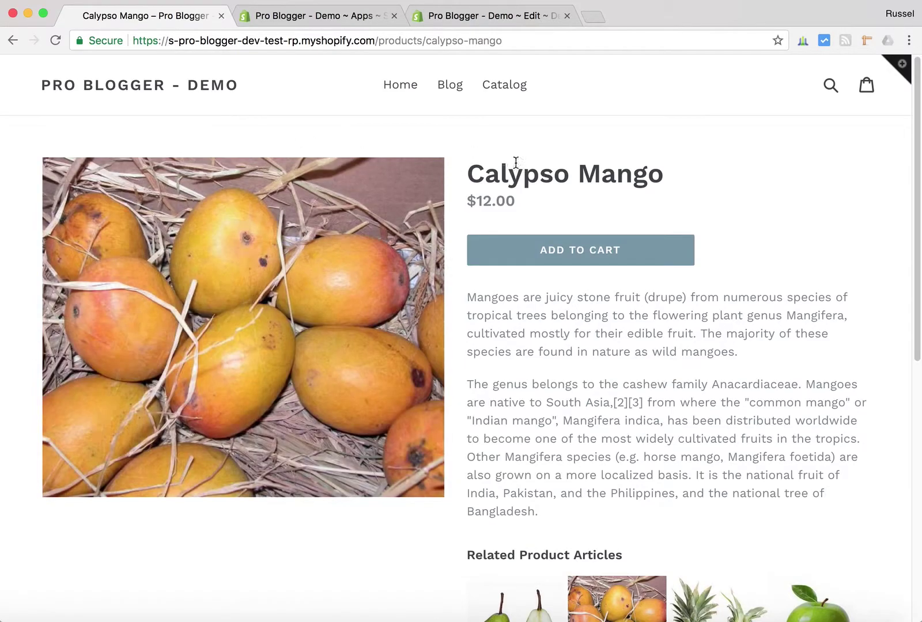
scroll(597, 383, "down", 5)
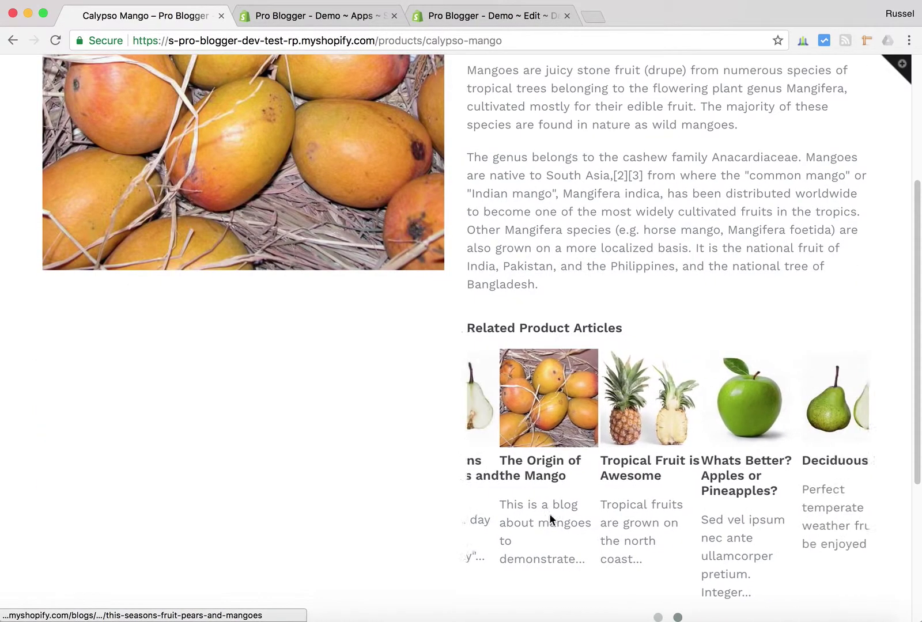
left_click(658, 618)
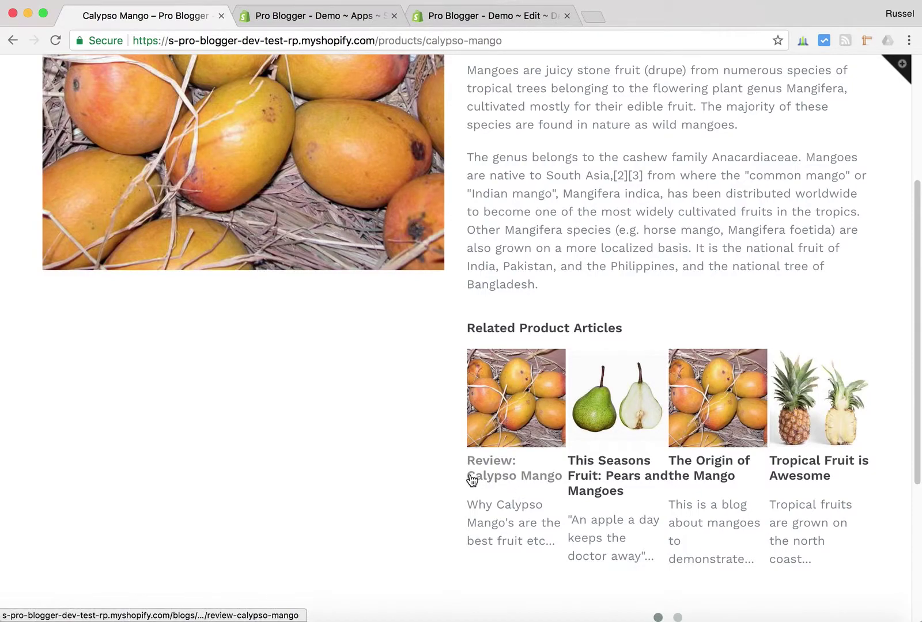
left_click_drag(565, 480, 504, 448)
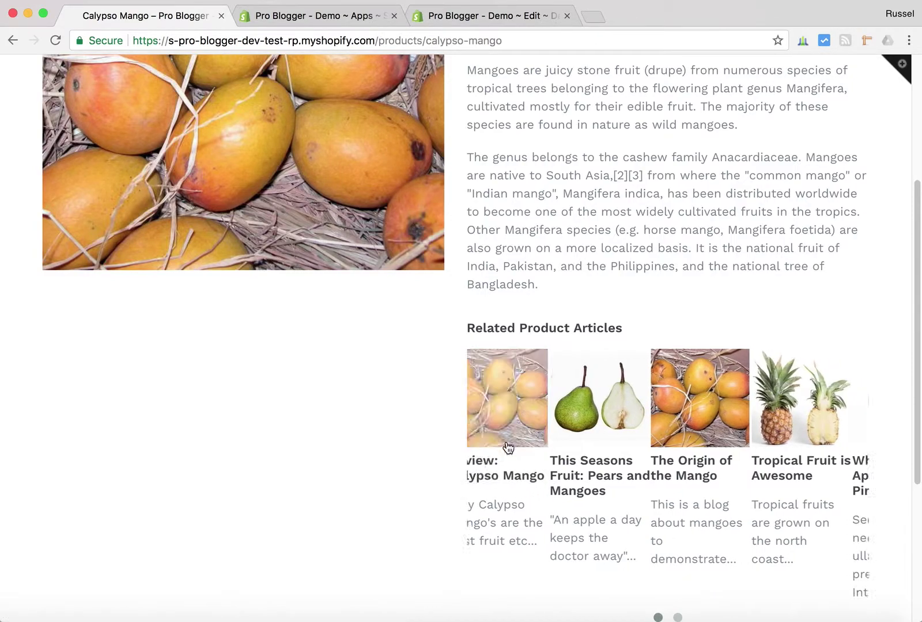
Step: Return to the Pro Blogger app and set Title Relevence to Not Important and Tag Relevence to Most Important
left_click(337, 17)
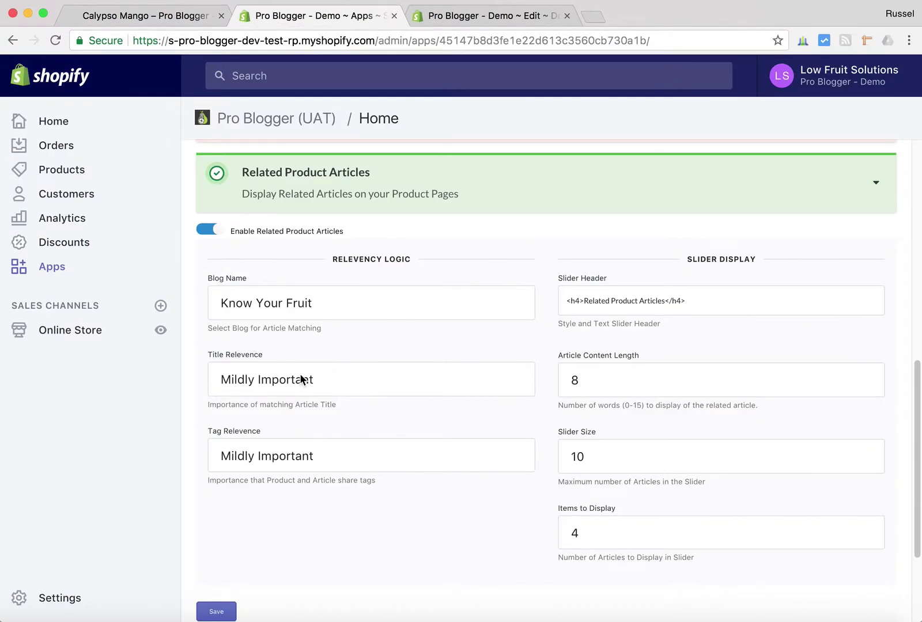
left_click(377, 380)
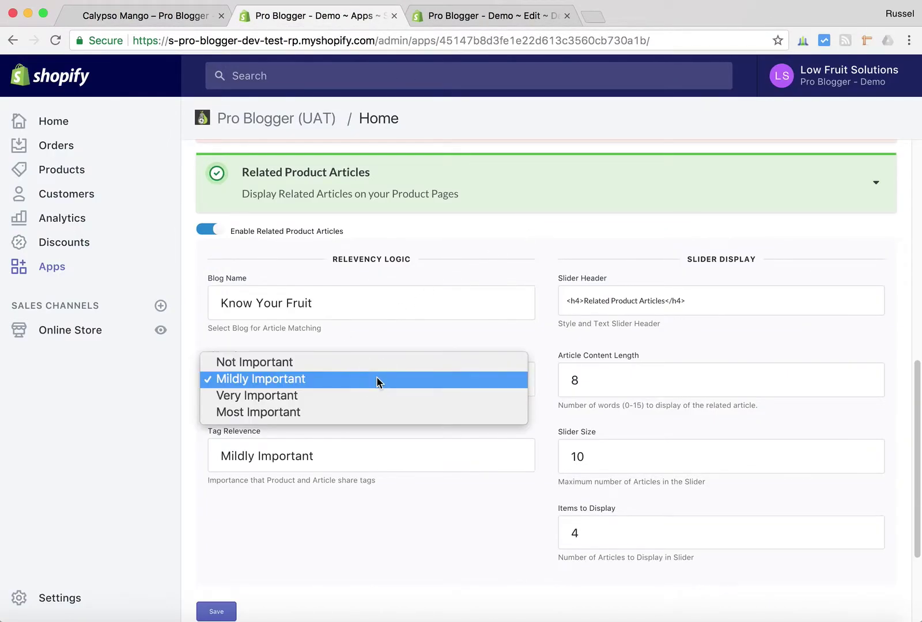
left_click(334, 363)
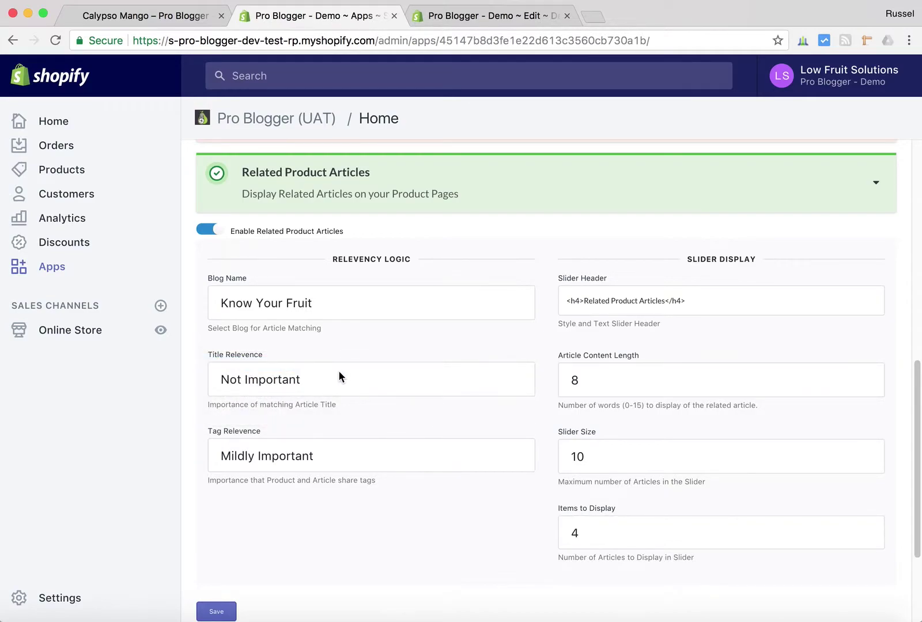
left_click(417, 465)
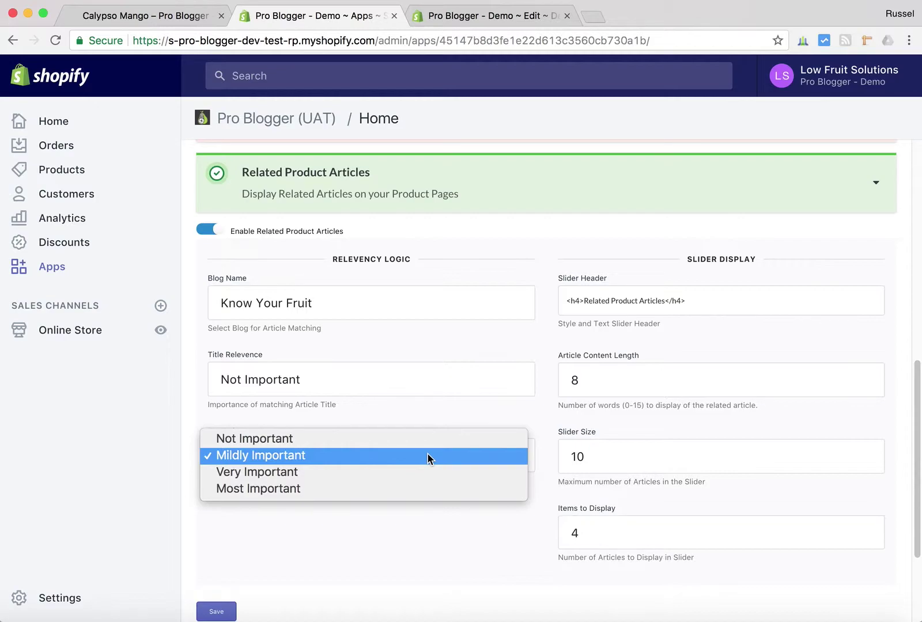
left_click(295, 489)
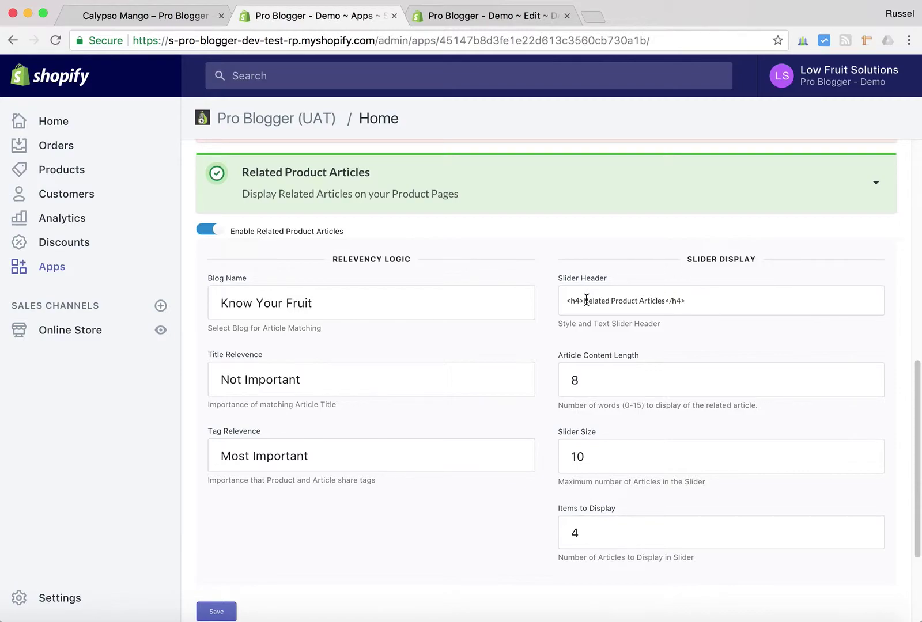
Step: Change the opening and closing heading tags in the Slider Header to h5
left_click_drag(584, 300, 568, 298)
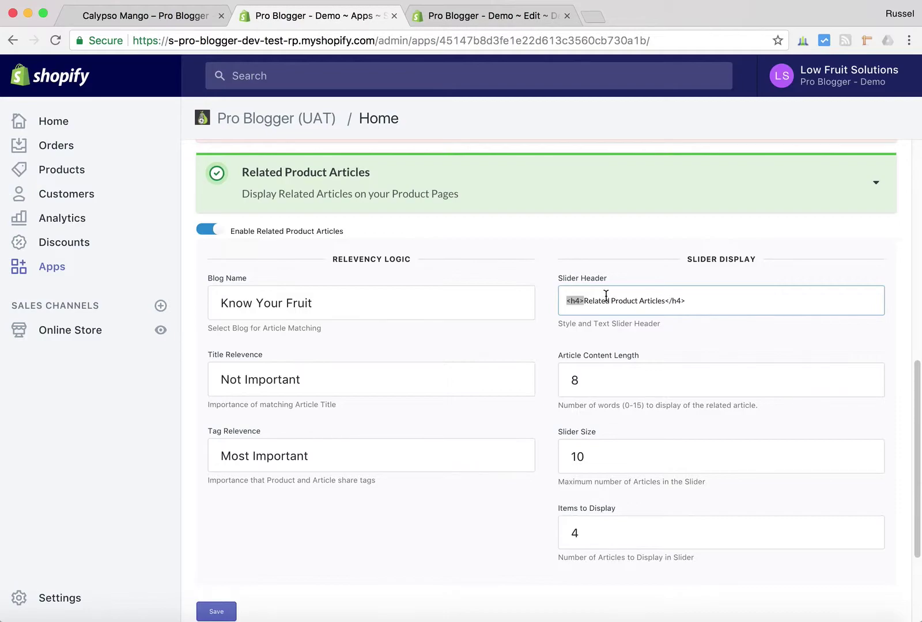
left_click(579, 300)
key("BackSpace")
type("5")
left_click(689, 296)
key("Left")
key("BackSpace")
type("5")
Step: Replace the Slider Header text between the h5 tags with "Find out more"
left_click_drag(663, 300, 581, 300)
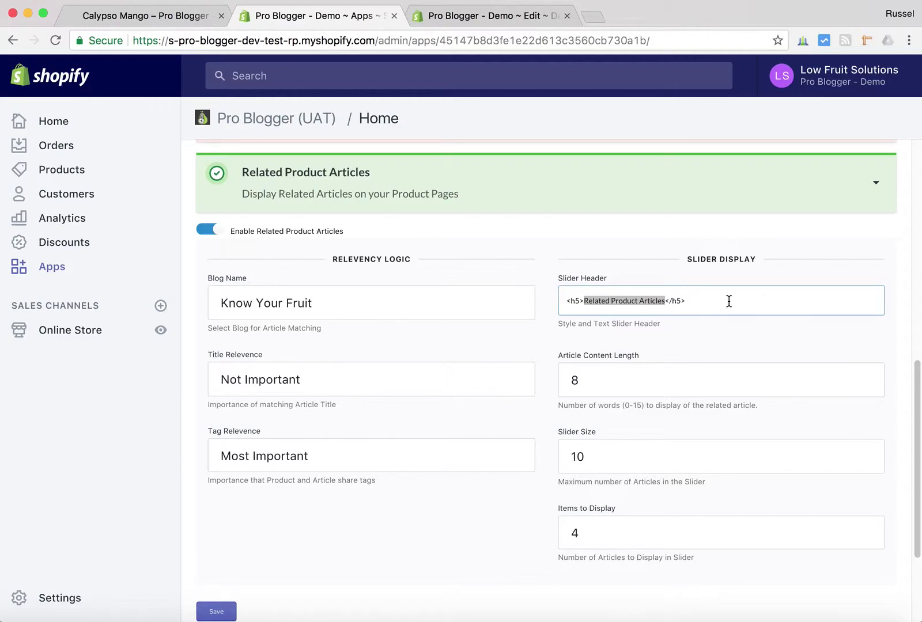
key("BackSpace")
type("Find ")
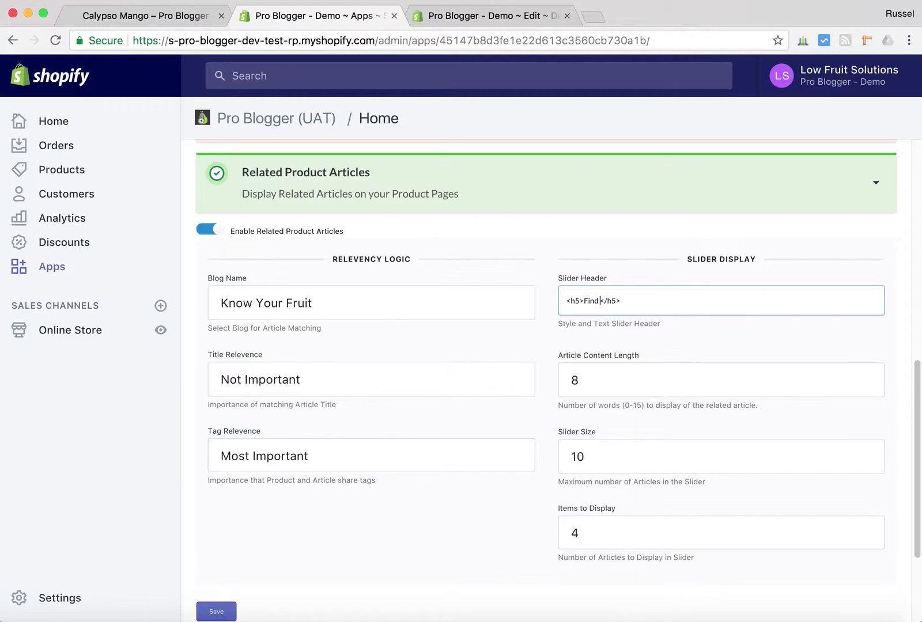
type("out more")
key("BackSpace")
Step: Check the article excerpts on the Calypso Mango storefront page, then set the app's Article Content Length to 0
left_click(606, 381)
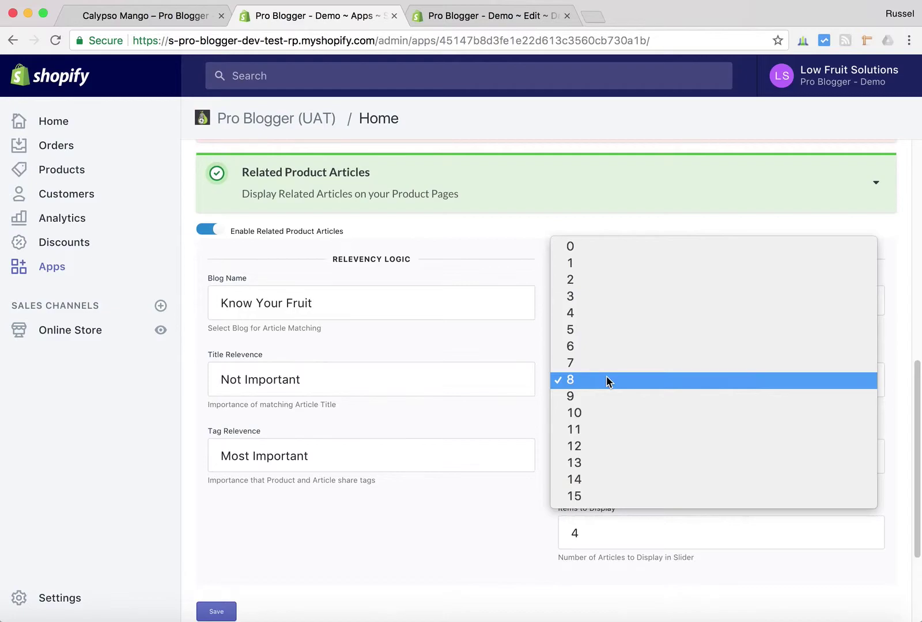
left_click(912, 352)
left_click(165, 16)
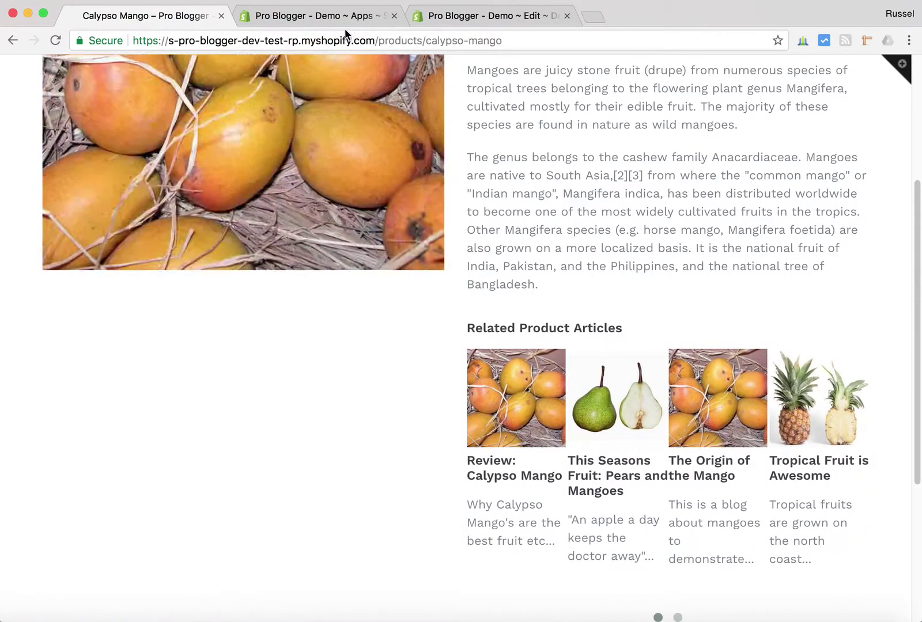
left_click(346, 17)
left_click(693, 383)
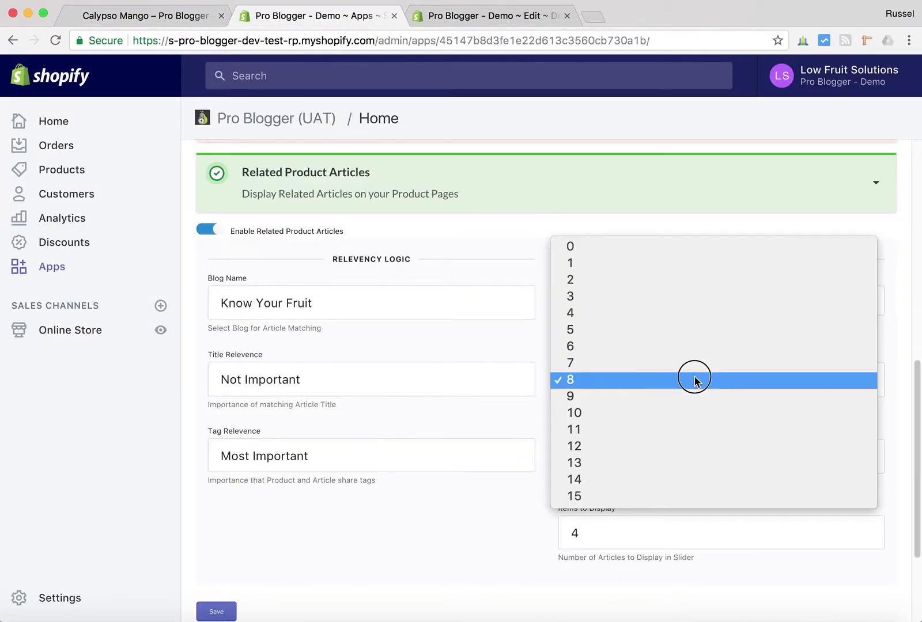
left_click(578, 246)
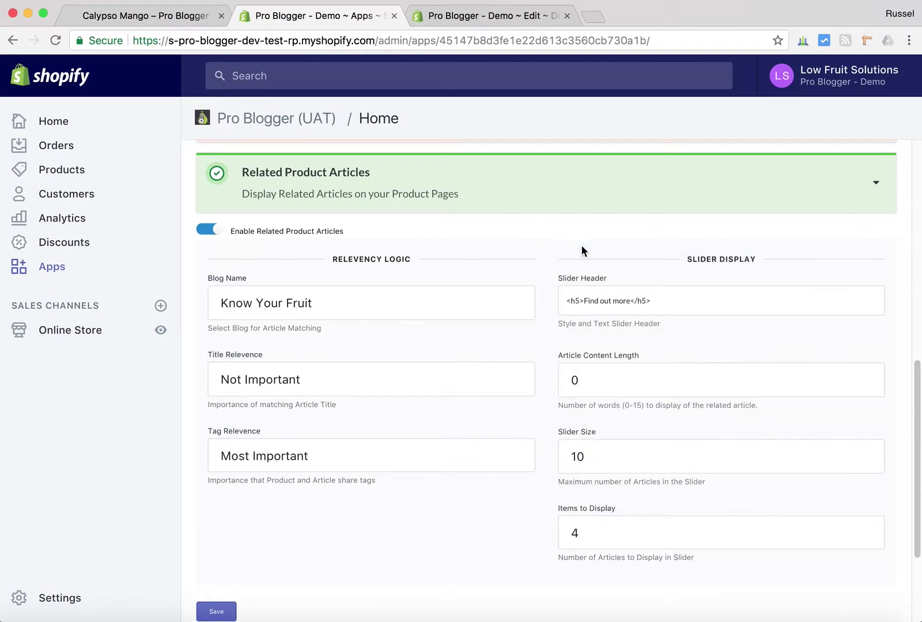
Step: Set Items to Display to 5 and save the Related Product Articles settings
scroll(910, 406, "down", 3)
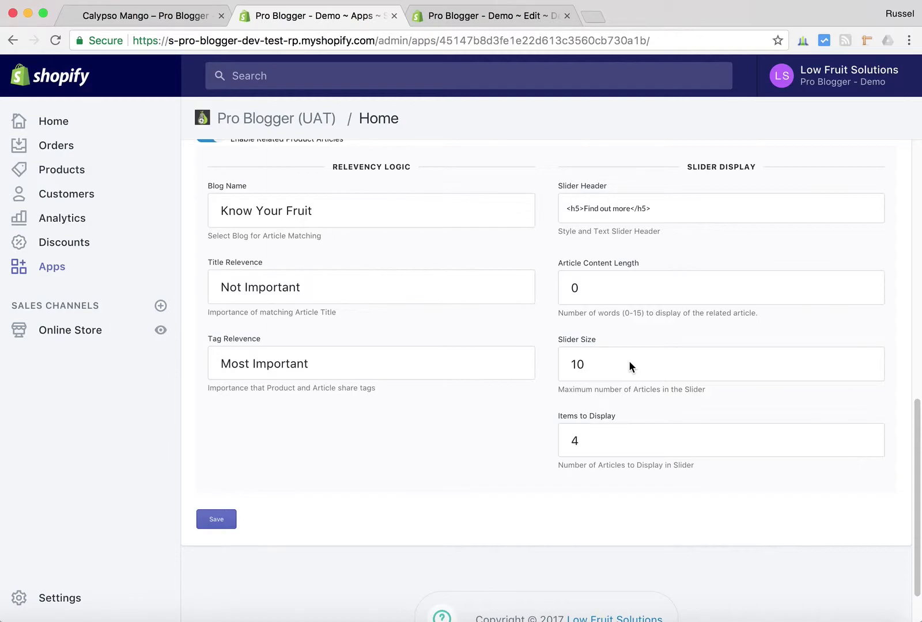
left_click(782, 438)
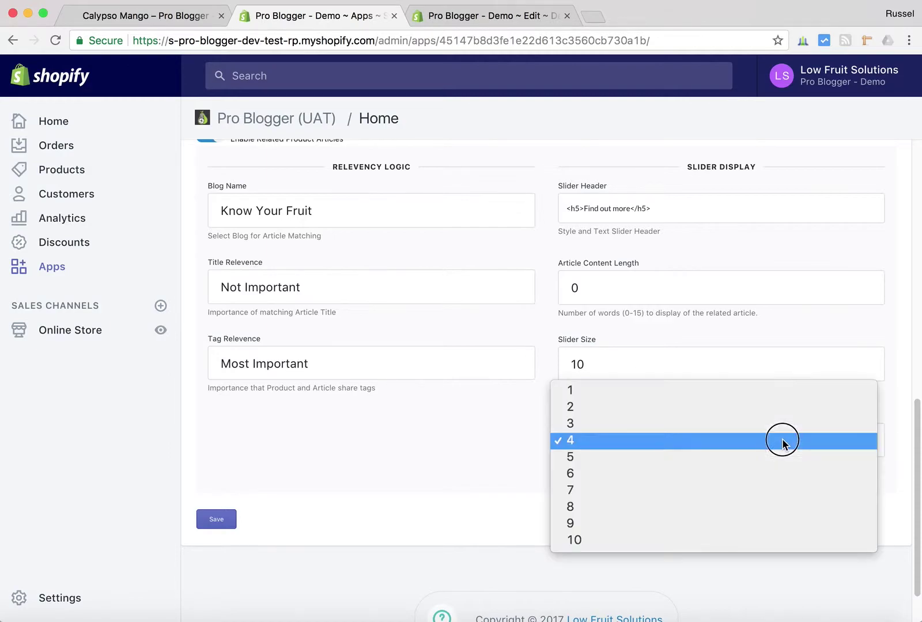
left_click(587, 457)
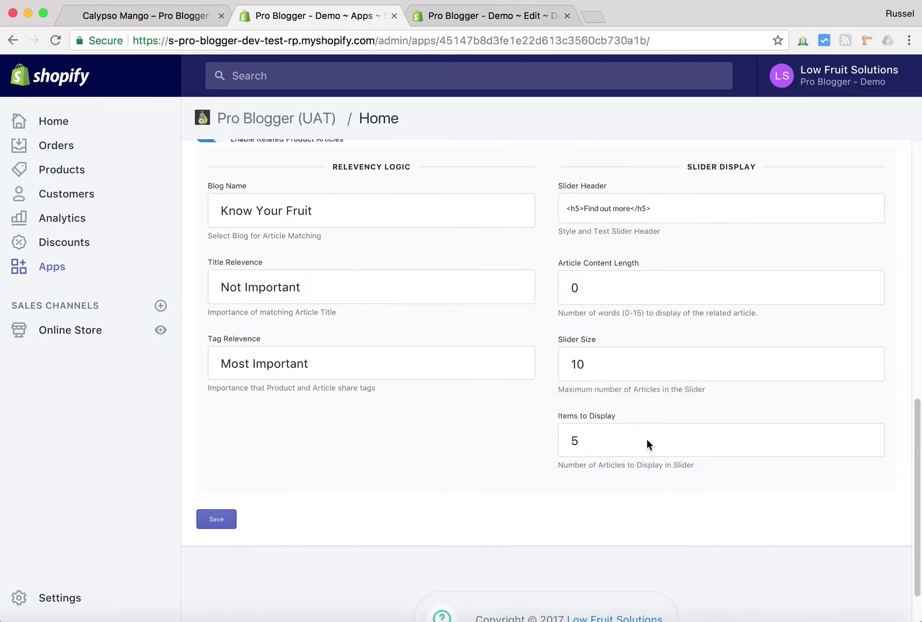
left_click(217, 519)
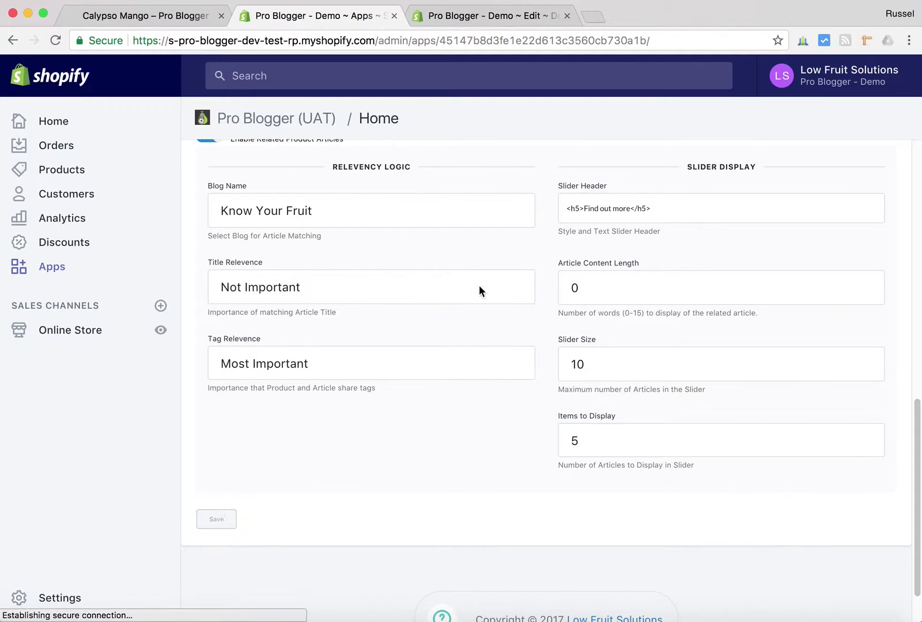
Step: Reload the Calypso Mango storefront page and examine the related articles slider's header, layout and article order across both slide sets
left_click(148, 17)
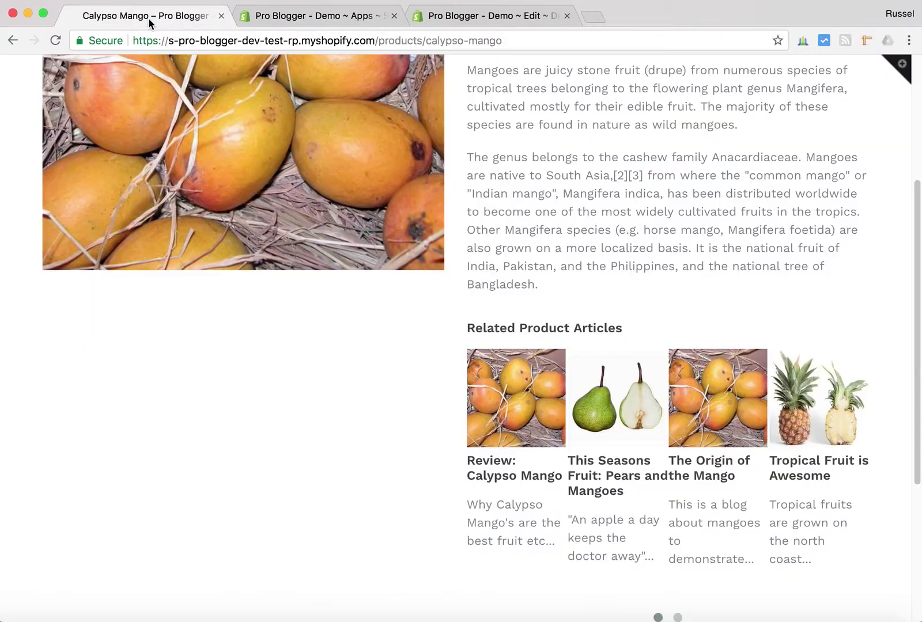
left_click(55, 38)
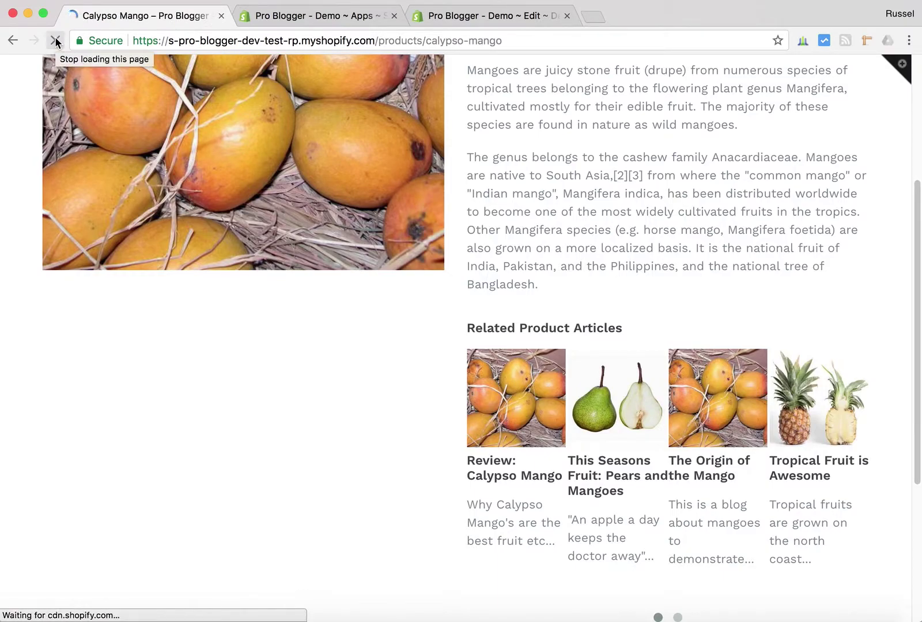
scroll(753, 351, "down", 3)
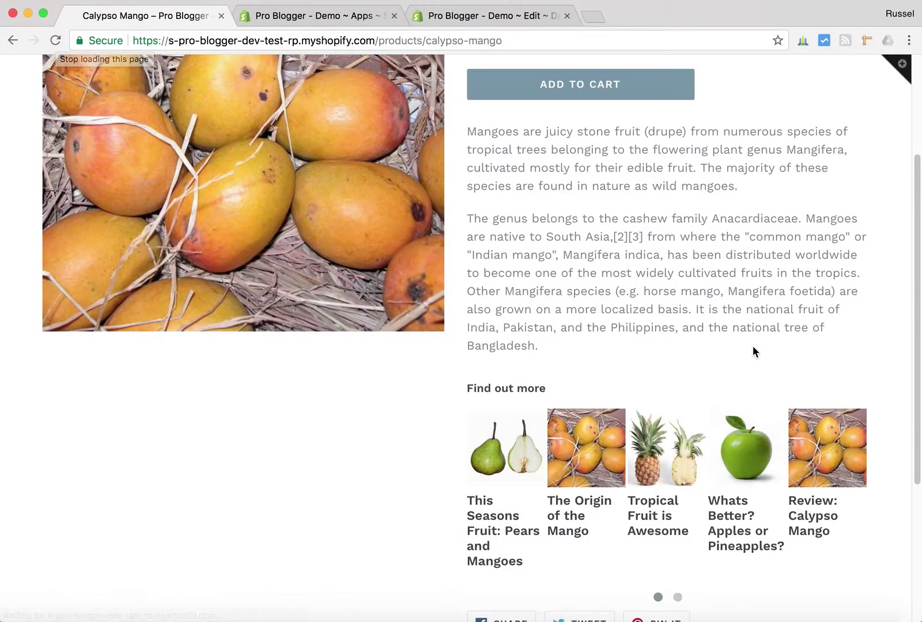
scroll(741, 252, "down", 2)
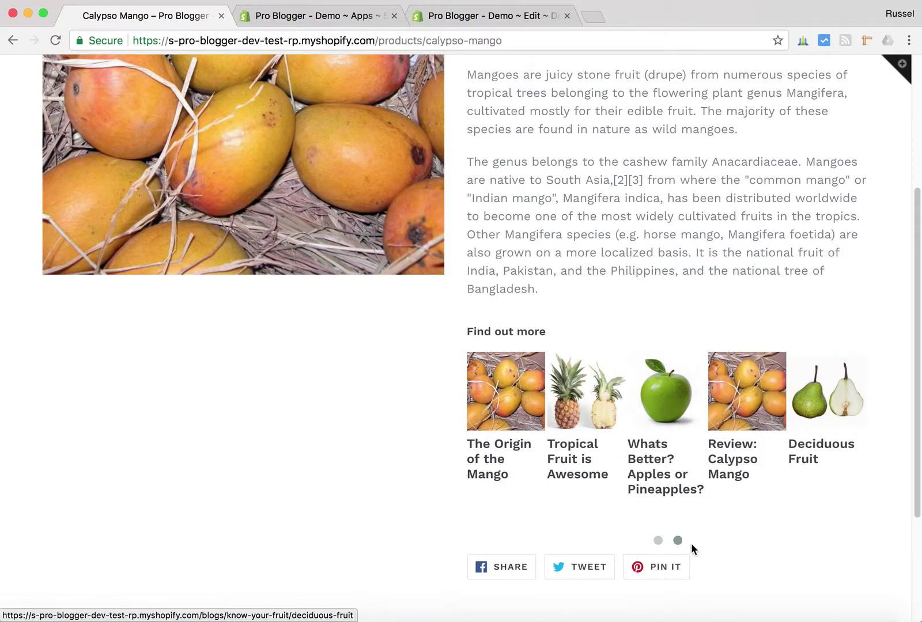
left_click(658, 540)
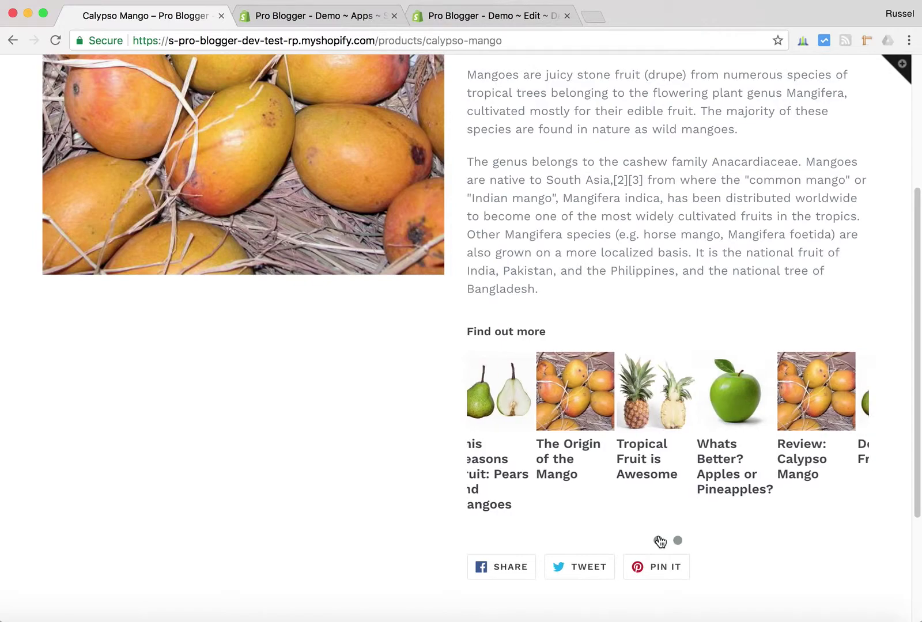
left_click(658, 541)
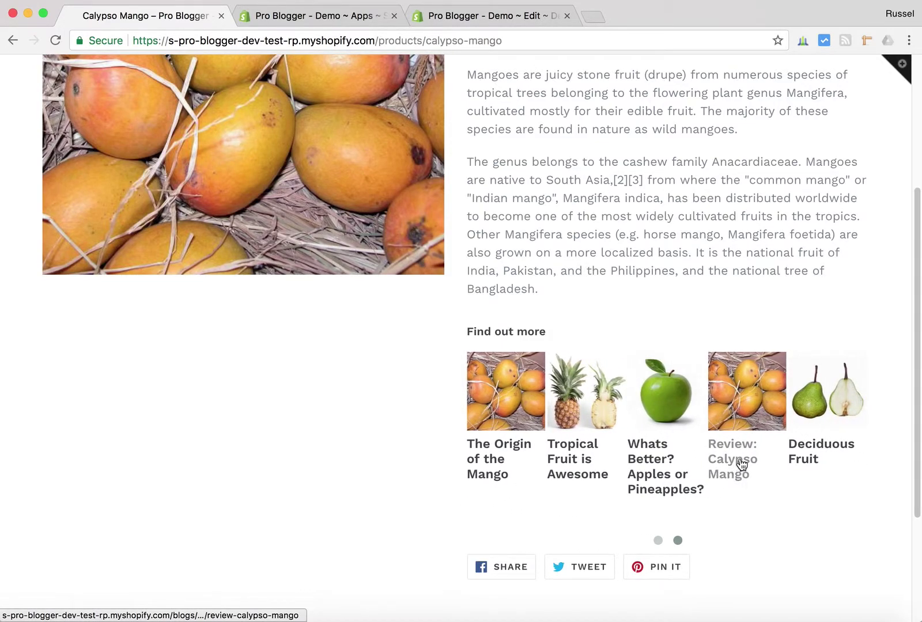
left_click(658, 542)
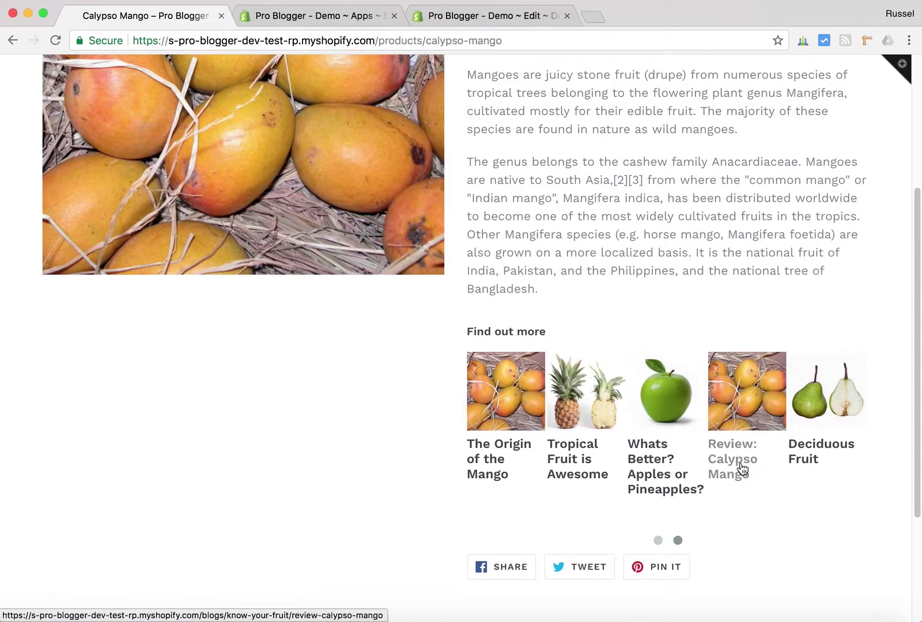
scroll(687, 350, "up", 5)
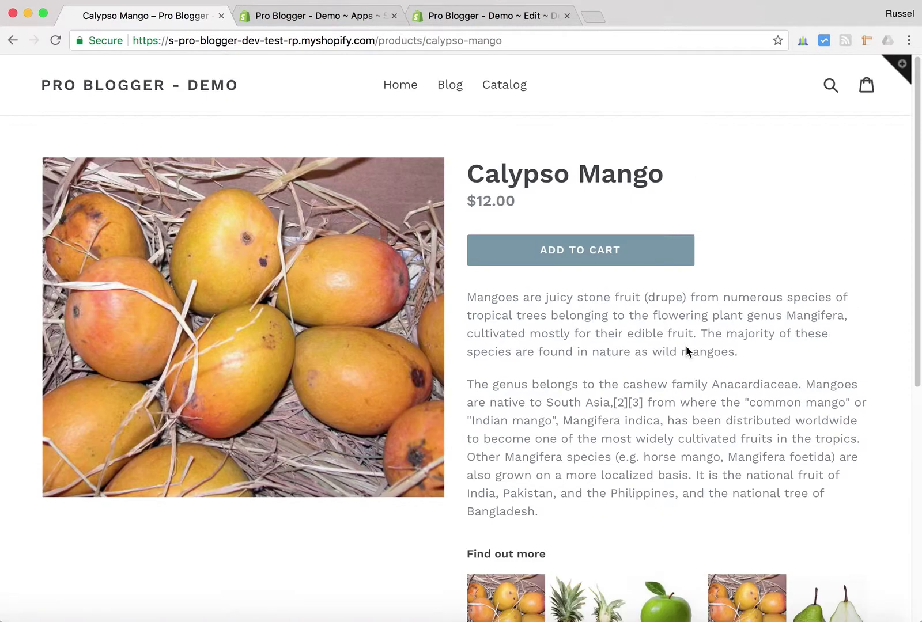
scroll(623, 311, "down", 2)
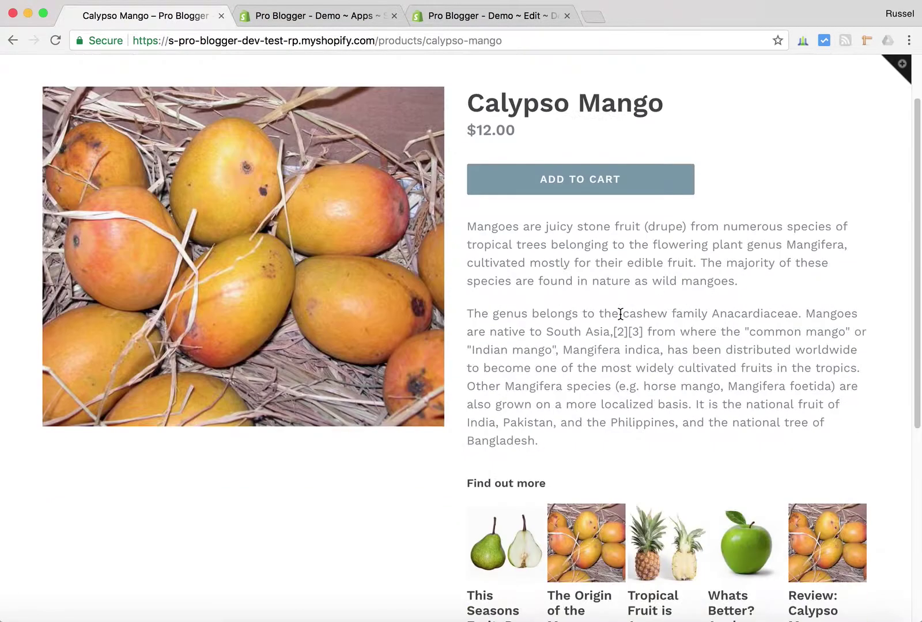
scroll(626, 318, "down", 3)
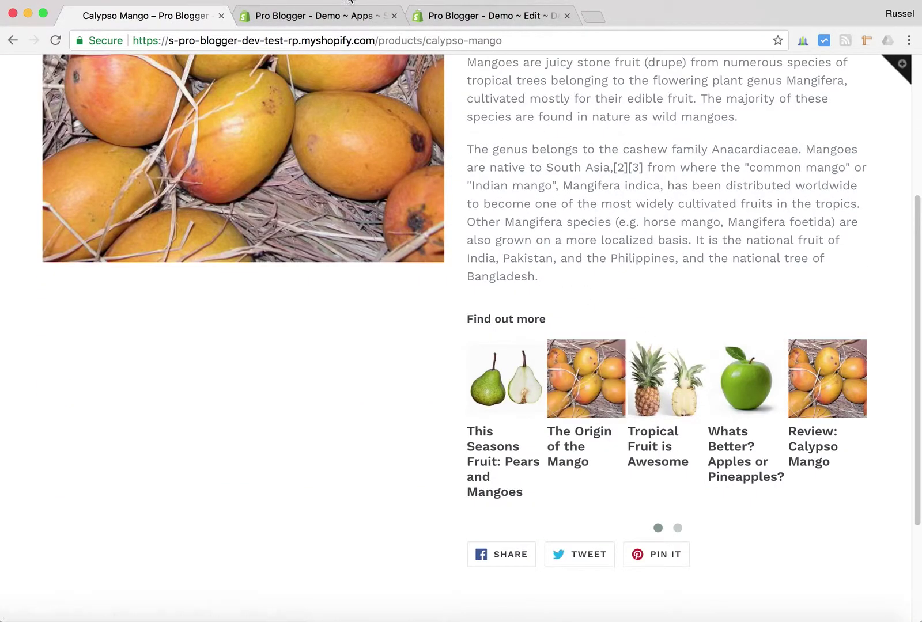
Step: In the app's Related Product Articles settings, set Title Relevence to Most Important and Tag Relevence to Mildly Important, and save
left_click(311, 16)
scroll(480, 372, "down", 5)
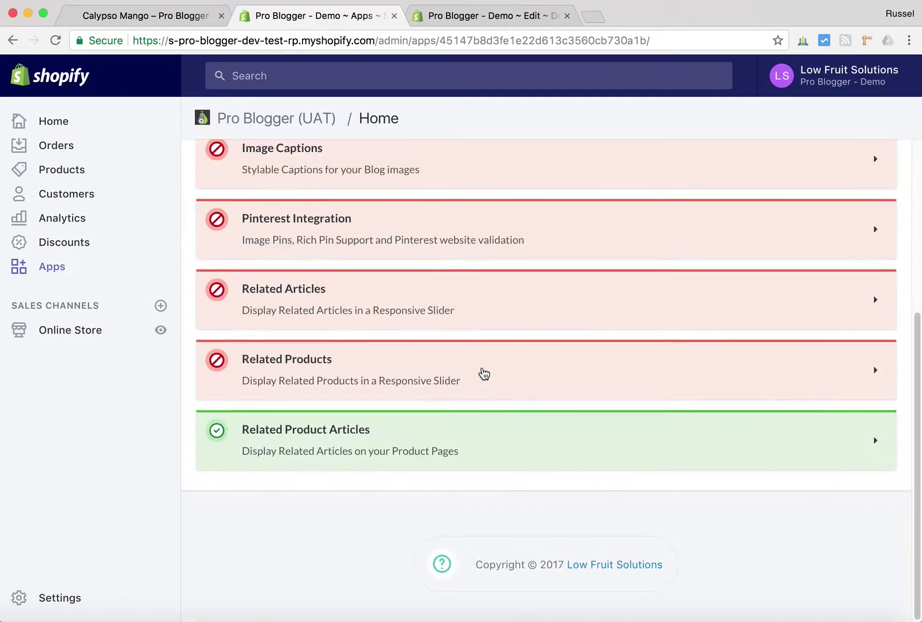
left_click(875, 441)
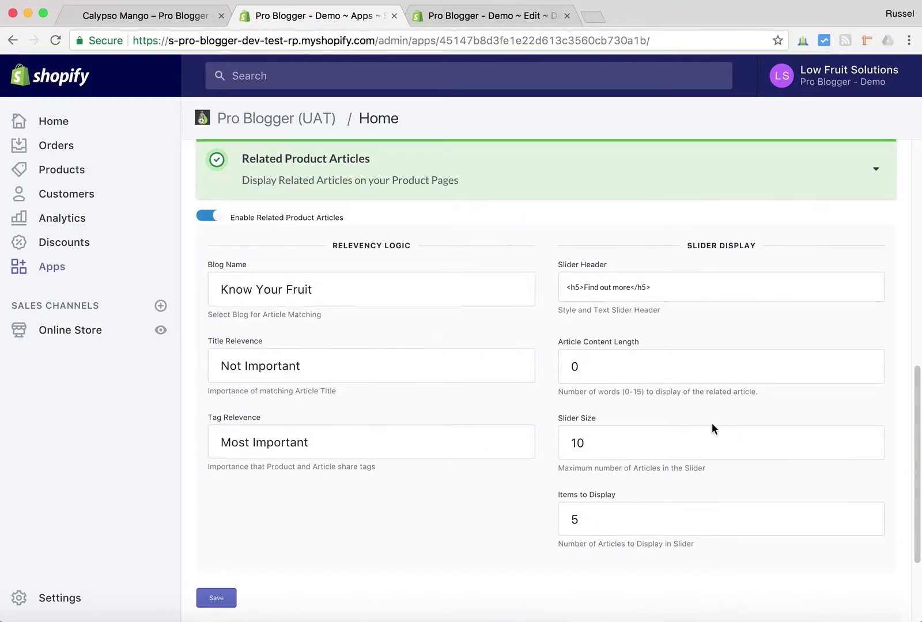
left_click(526, 370)
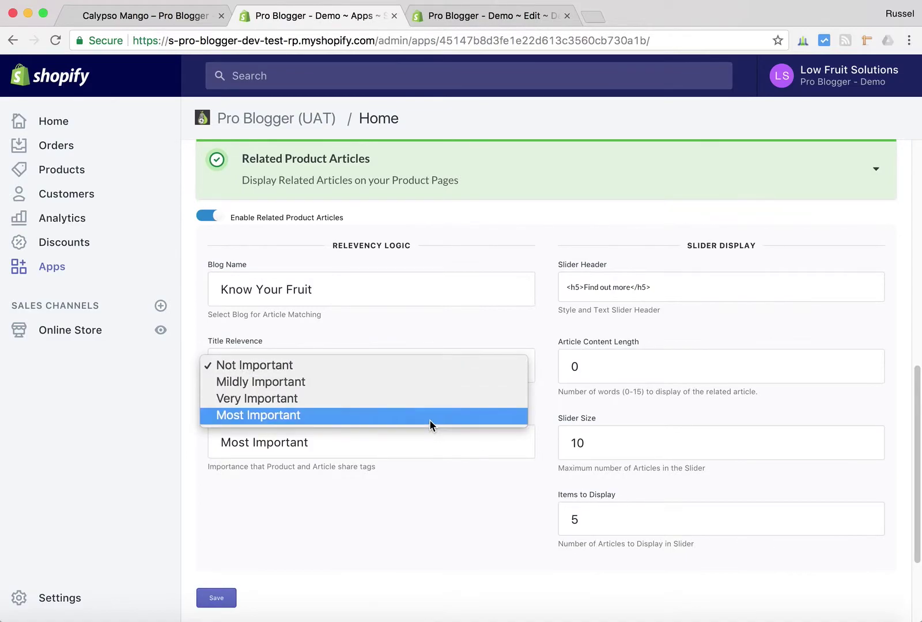
left_click(429, 420)
left_click(461, 438)
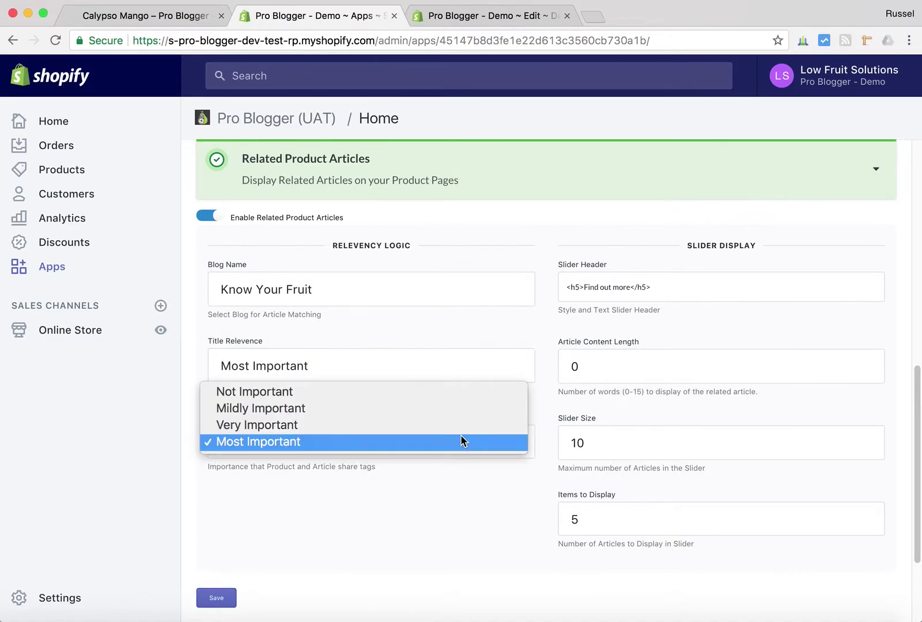
left_click(350, 418)
left_click(216, 598)
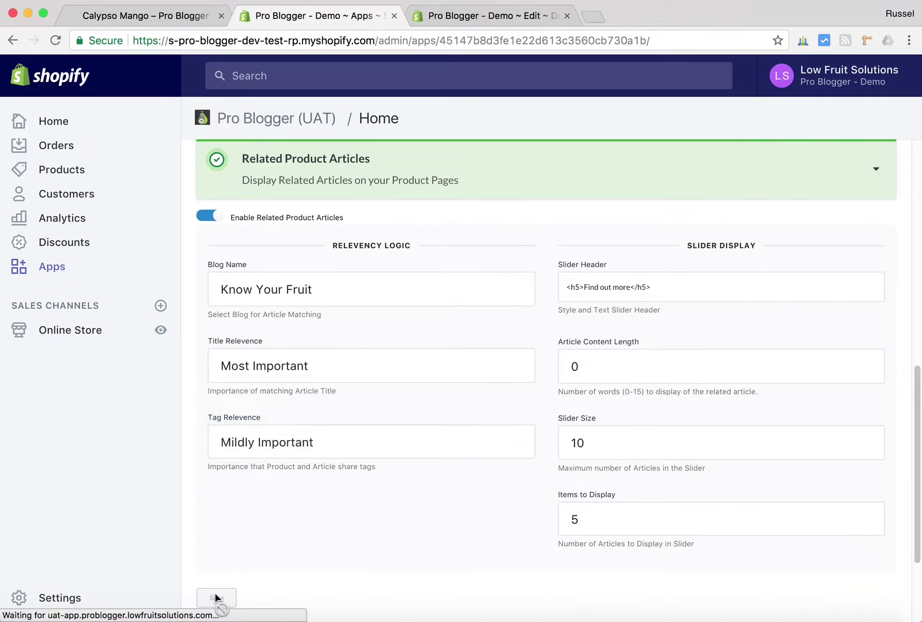
Step: Reload the Calypso Mango storefront page and check how title-based relevance orders the articles in the Find out more slider
left_click(153, 16)
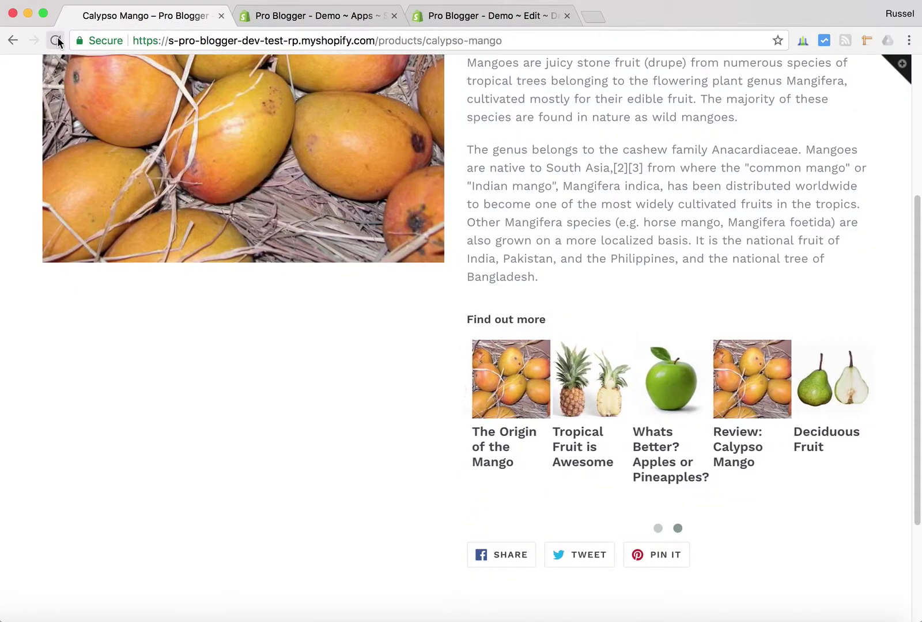
left_click(56, 40)
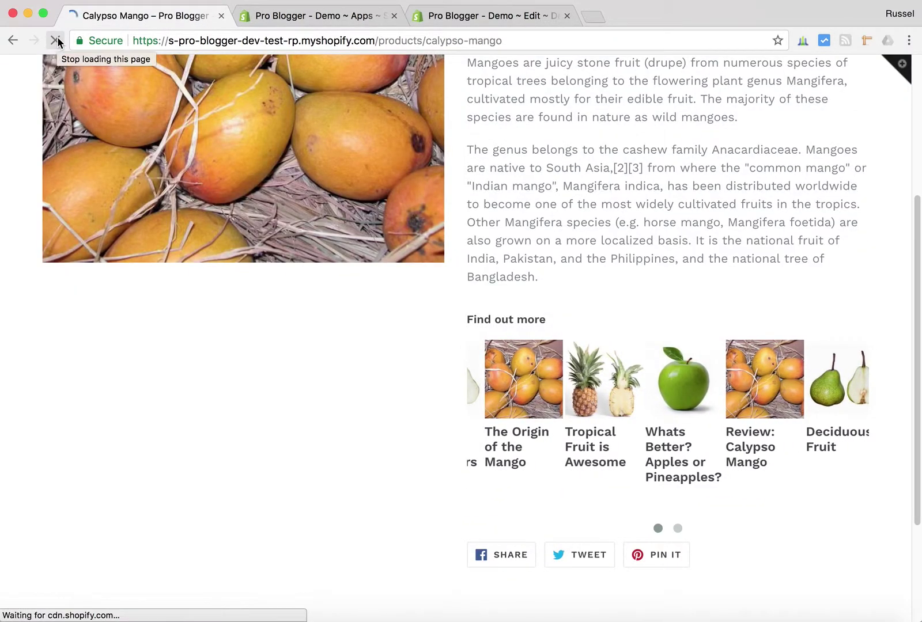
scroll(749, 375, "down", 5)
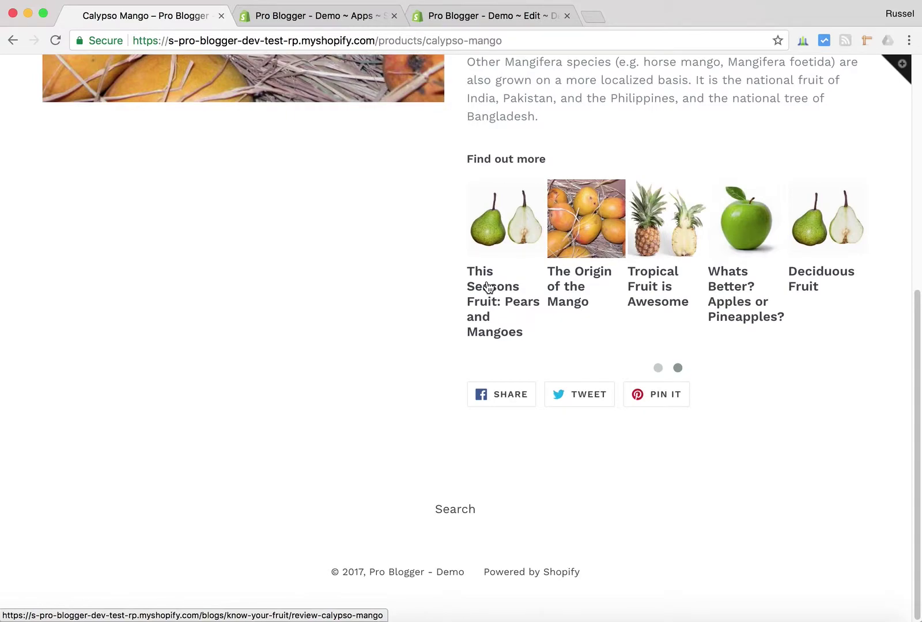
scroll(376, 331, "up", 3)
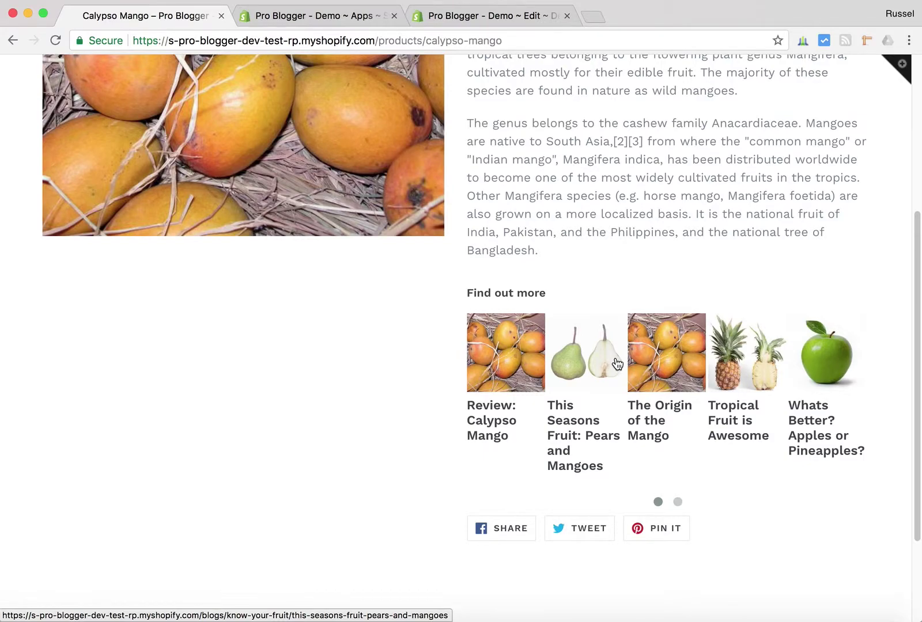
scroll(617, 363, "up", 3)
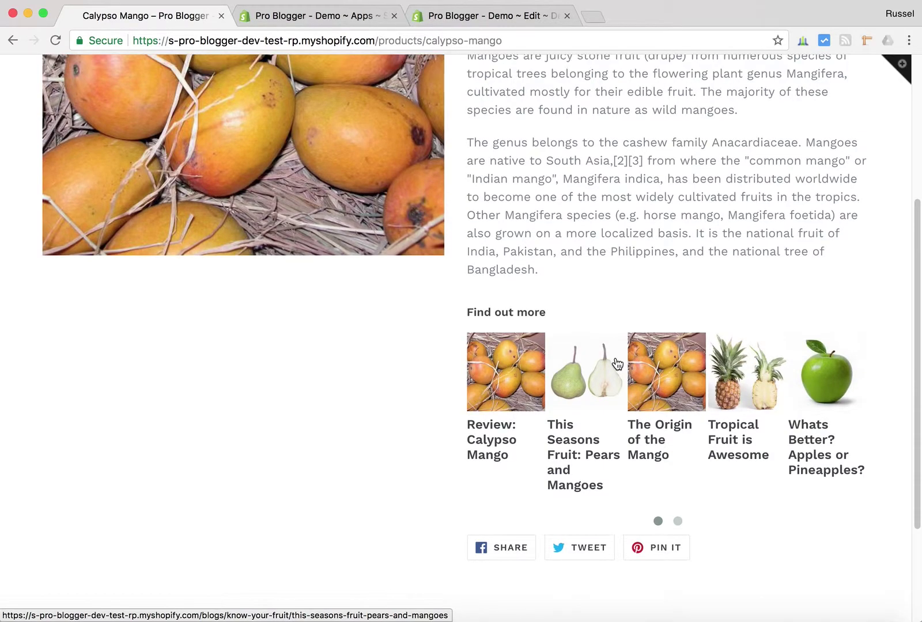